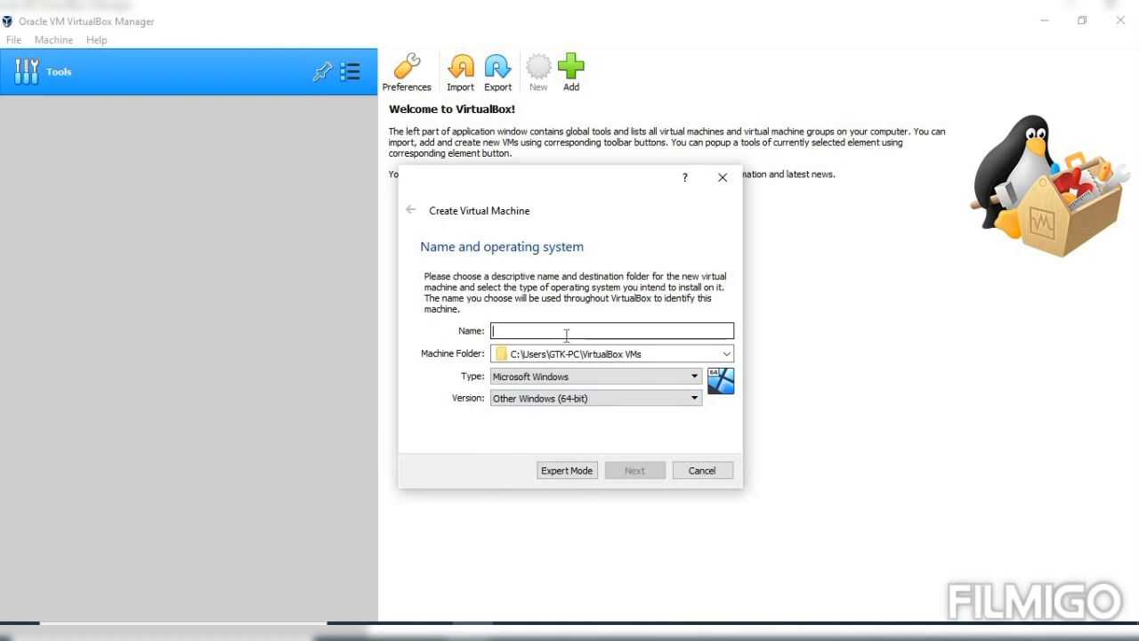
# Name the new virtual machine Windows_11, keeping the type Microsoft Windows and version Windows 7 (64-bit), and continue
pyautogui.write('Win')
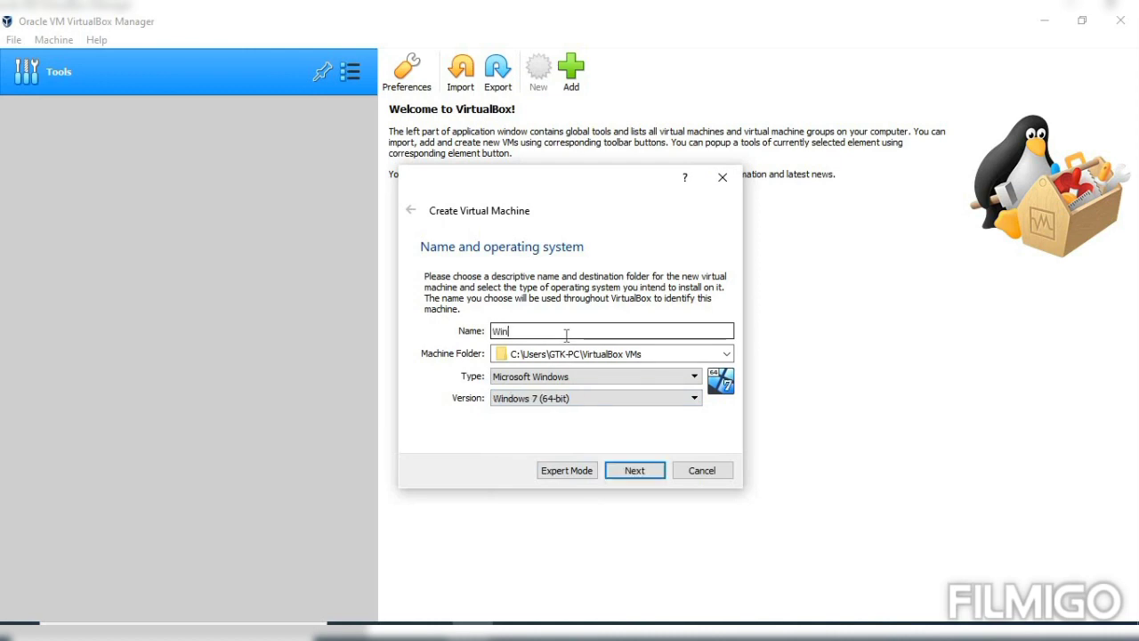
pyautogui.write('dows 11')
pyautogui.press('BackSpace')
pyautogui.press('BackSpace')
pyautogui.write('11')
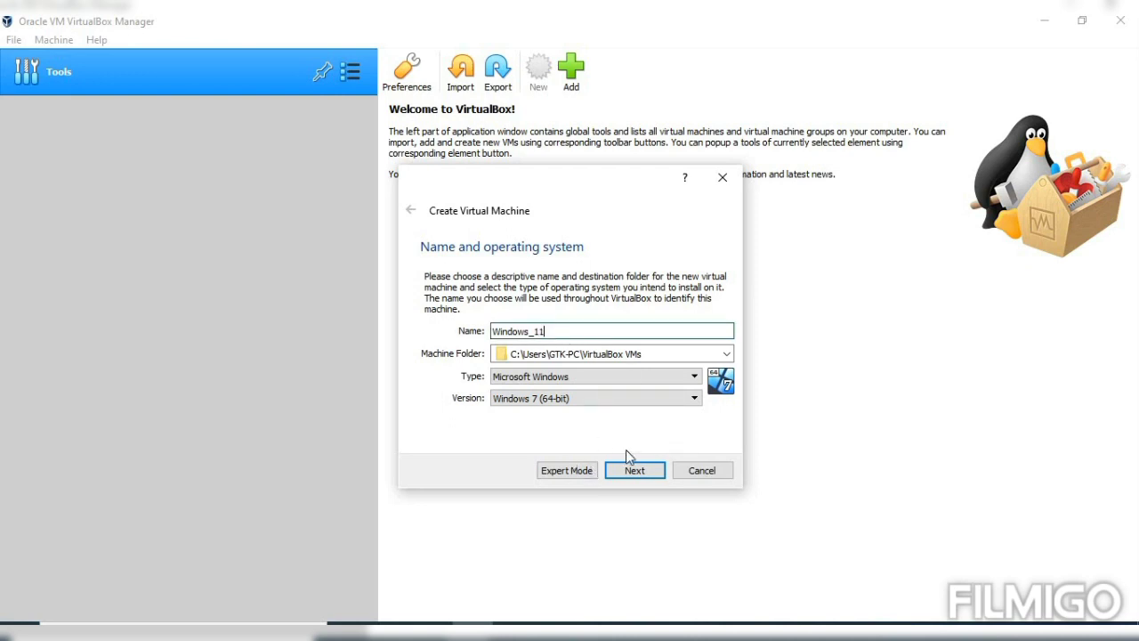
pyautogui.click(649, 473)
# Set the virtual machine's memory size to 4096 MB and continue to the hard disk setup
pyautogui.click(684, 332)
pyautogui.doubleClick(684, 332)
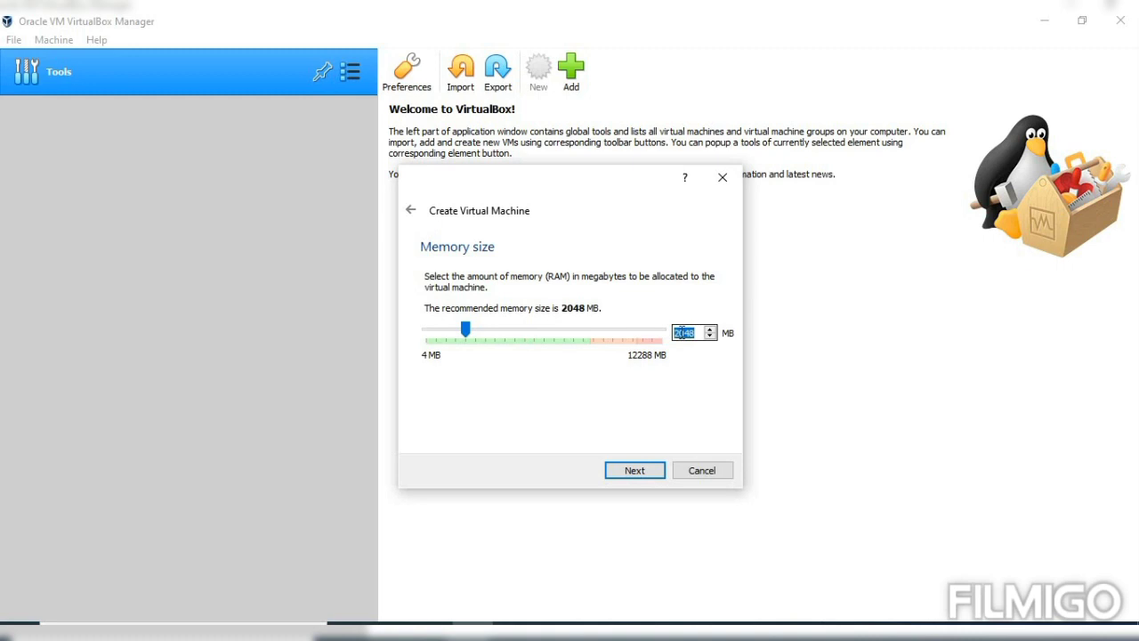
pyautogui.write('4096')
pyautogui.click(642, 474)
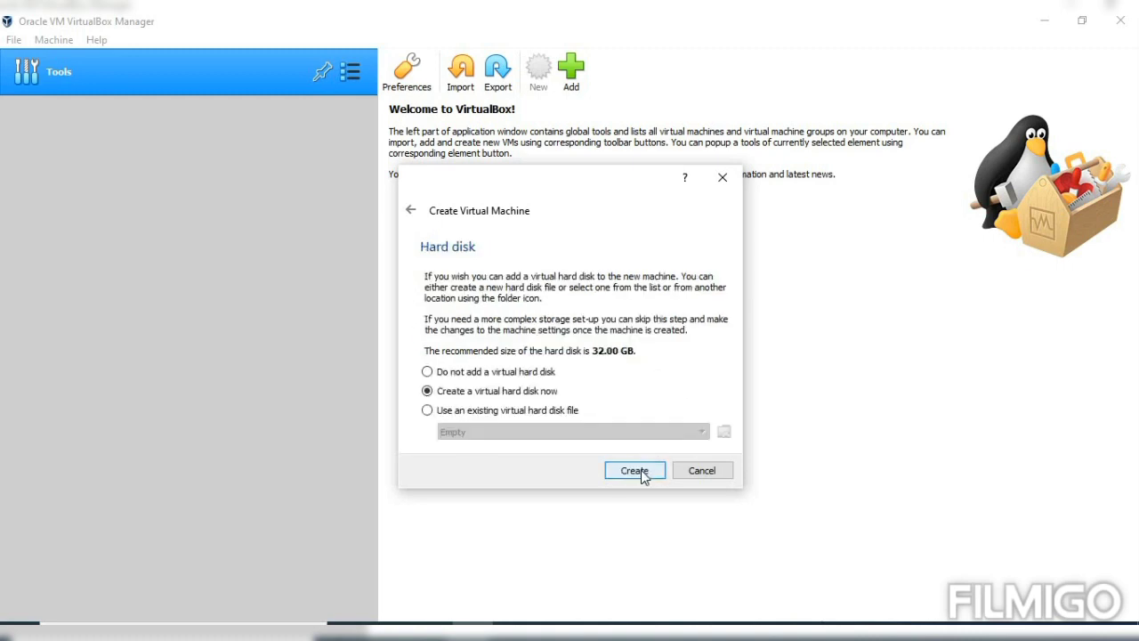
# Create a new 32.00 GB VDI virtual hard disk with the default settings and finish creating the virtual machine
pyautogui.click(636, 470)
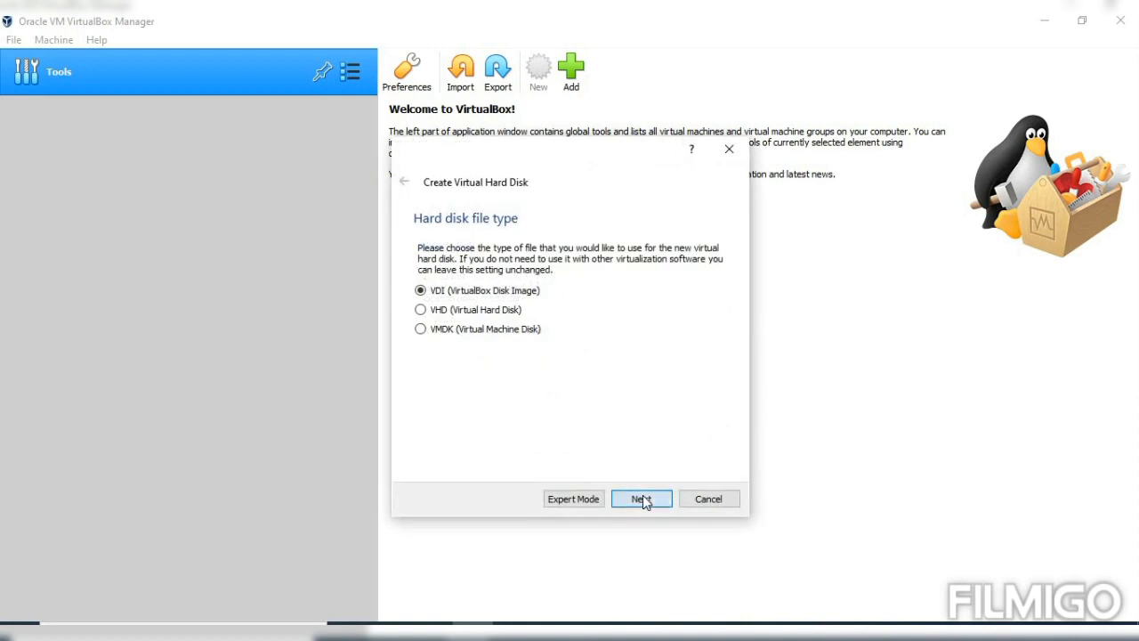
pyautogui.click(642, 498)
pyautogui.click(642, 499)
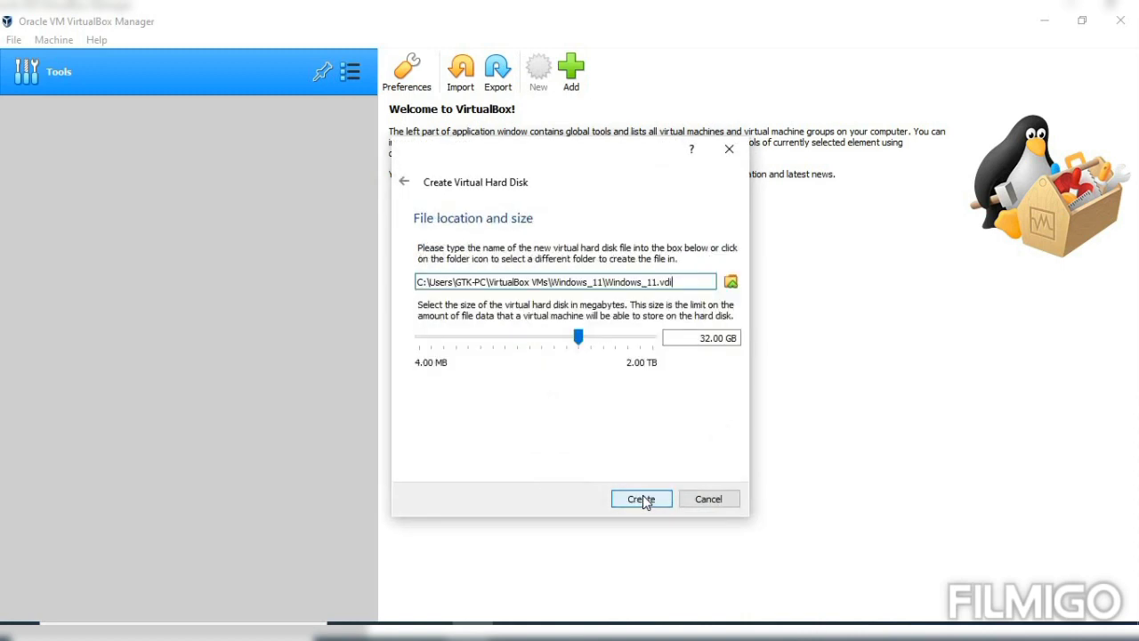
pyautogui.click(643, 499)
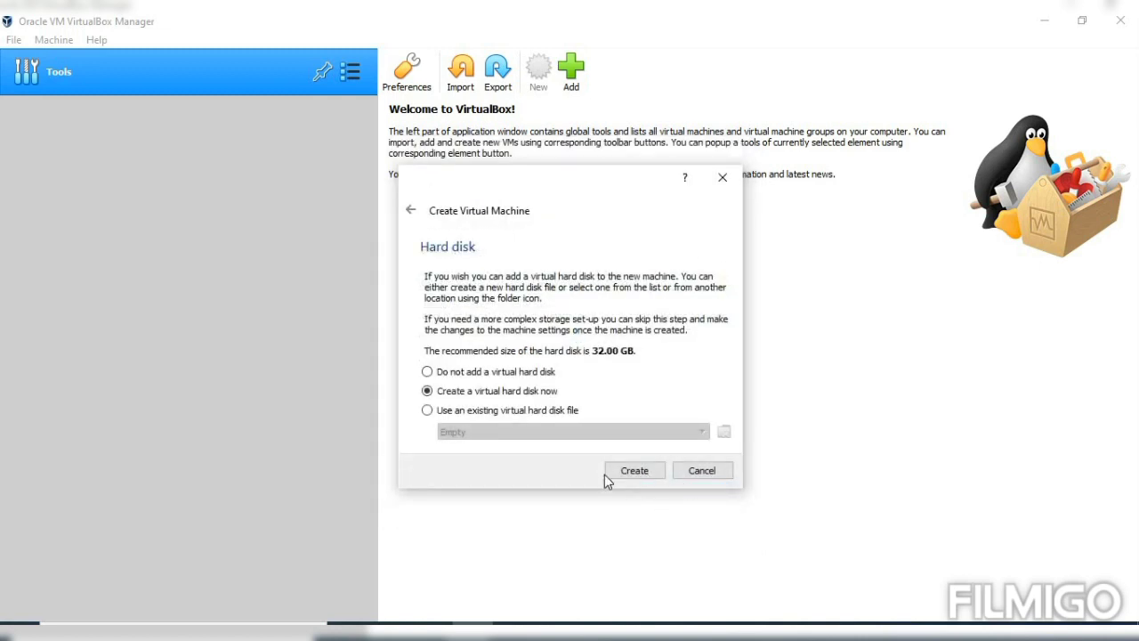
pyautogui.click(622, 470)
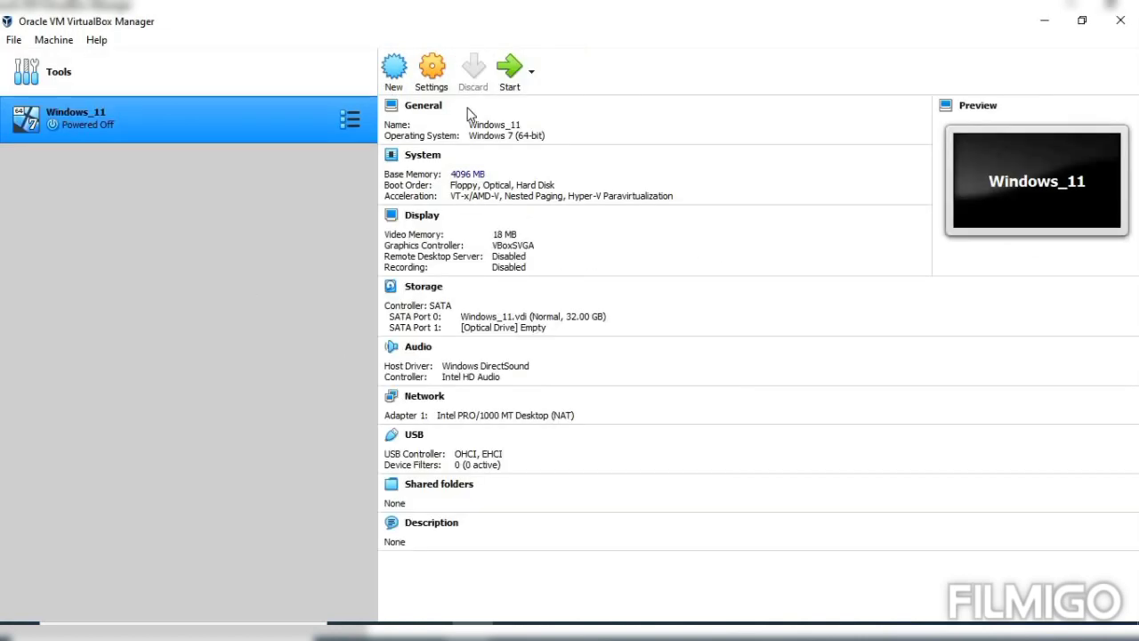
# Start the Windows_11 virtual machine with Windows_11.iso as its start-up disk
pyautogui.click(509, 73)
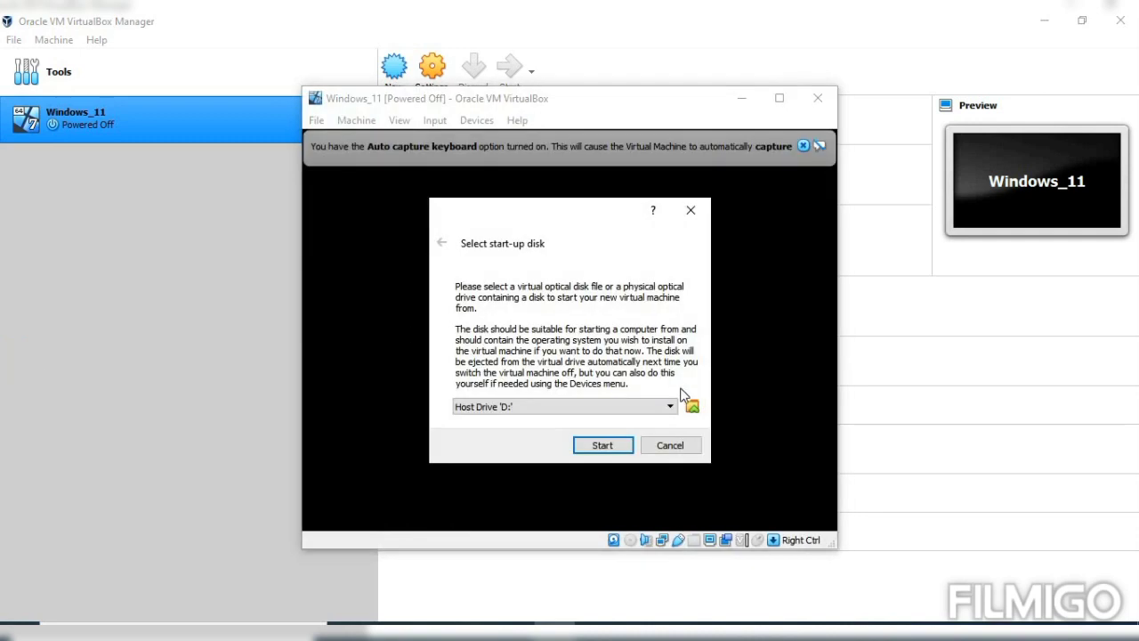
pyautogui.click(692, 406)
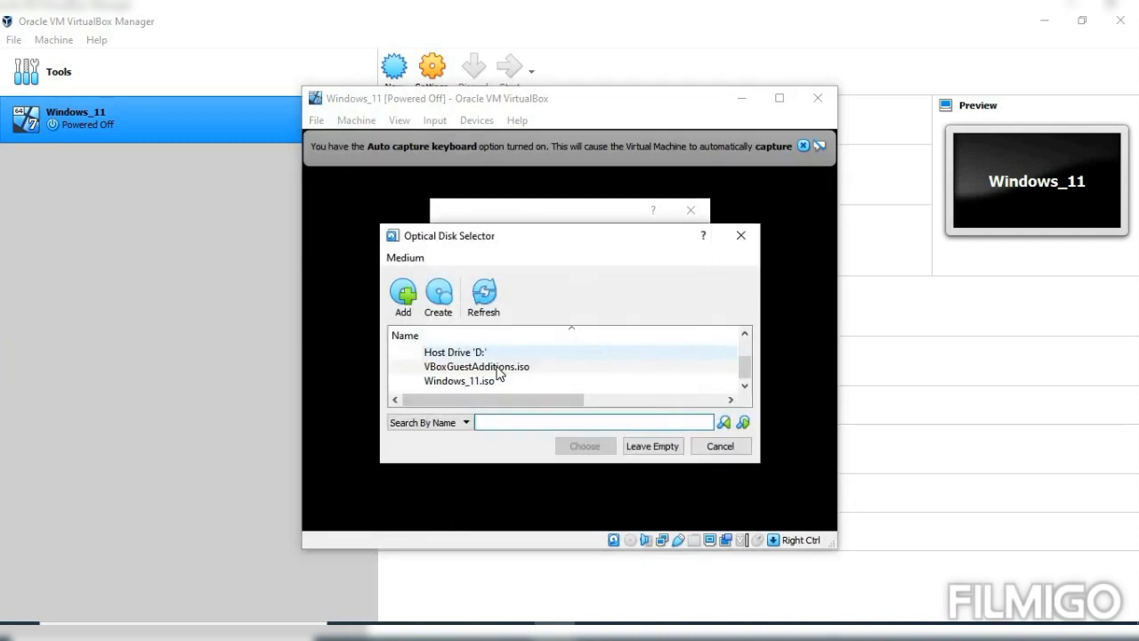
pyautogui.click(493, 381)
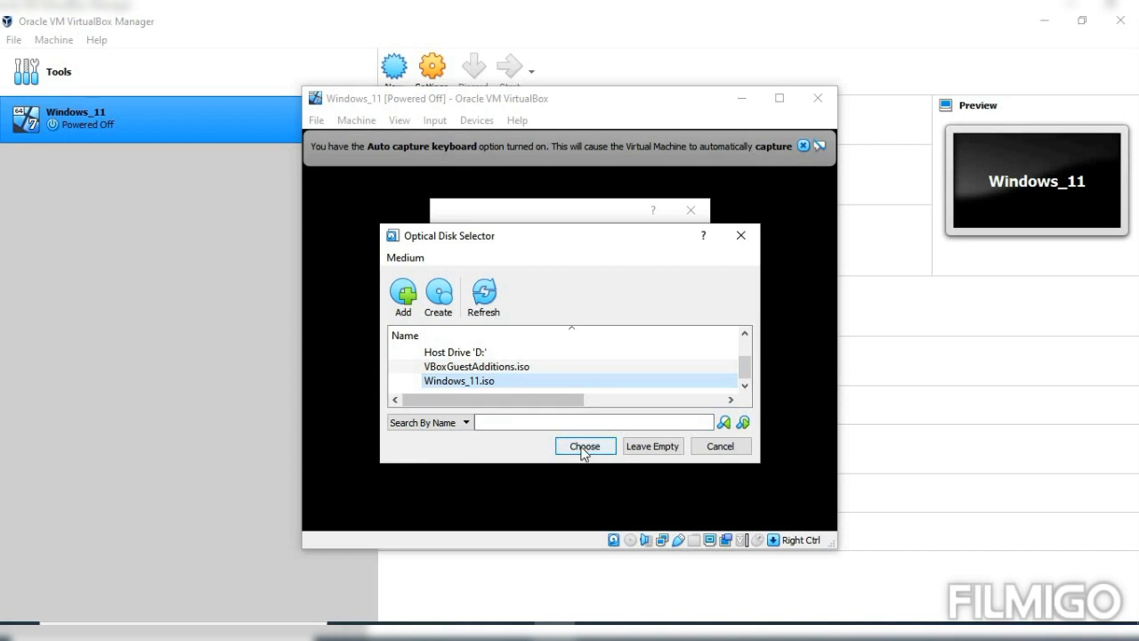
pyautogui.click(584, 446)
pyautogui.click(602, 445)
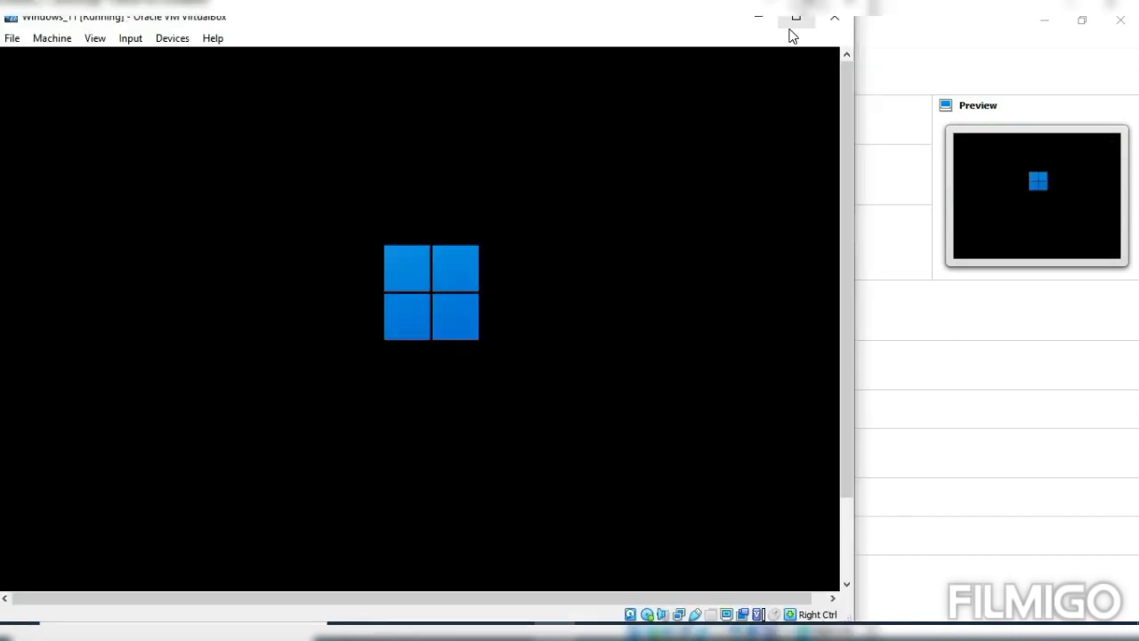
# Maximize the running virtual machine's window and dismiss the mouse pointer integration notice
pyautogui.click(791, 27)
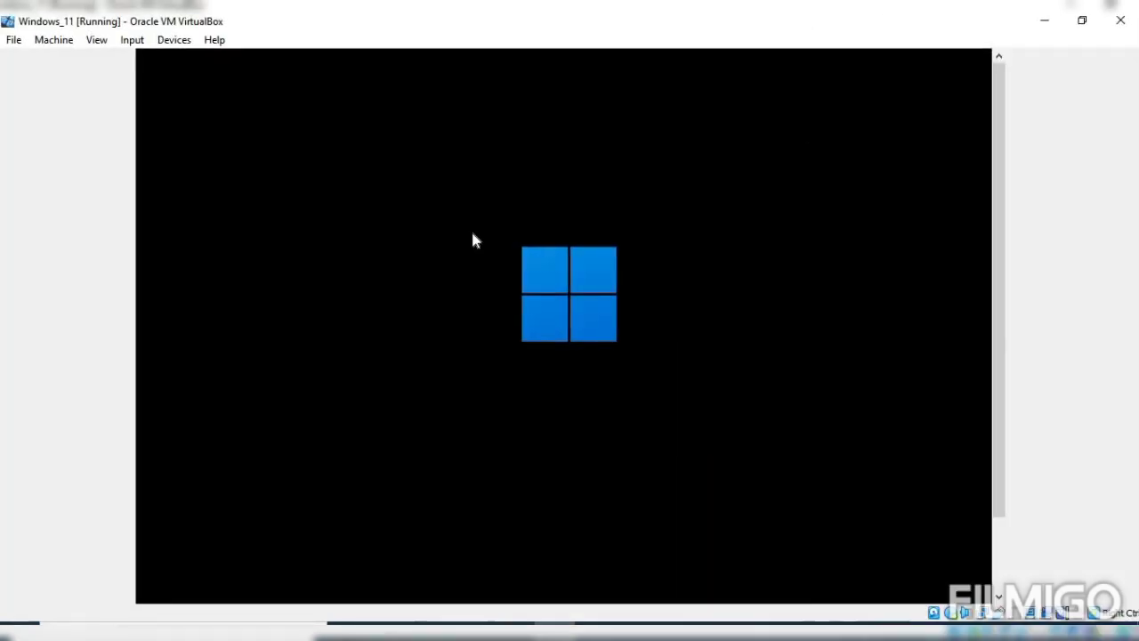
pyautogui.click(104, 44)
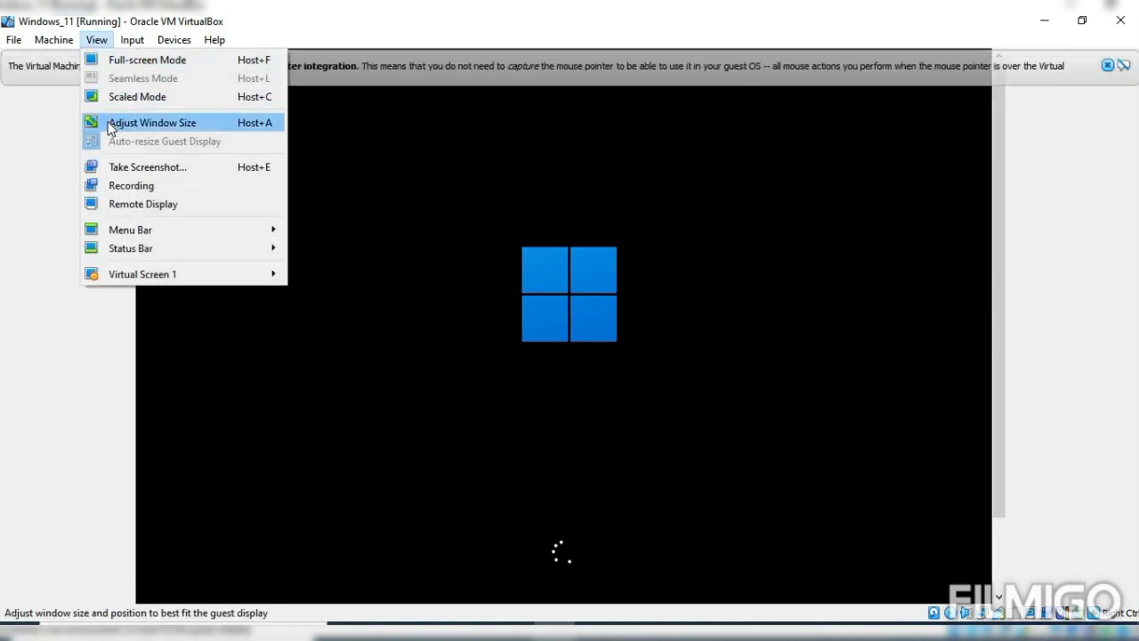
pyautogui.click(1108, 65)
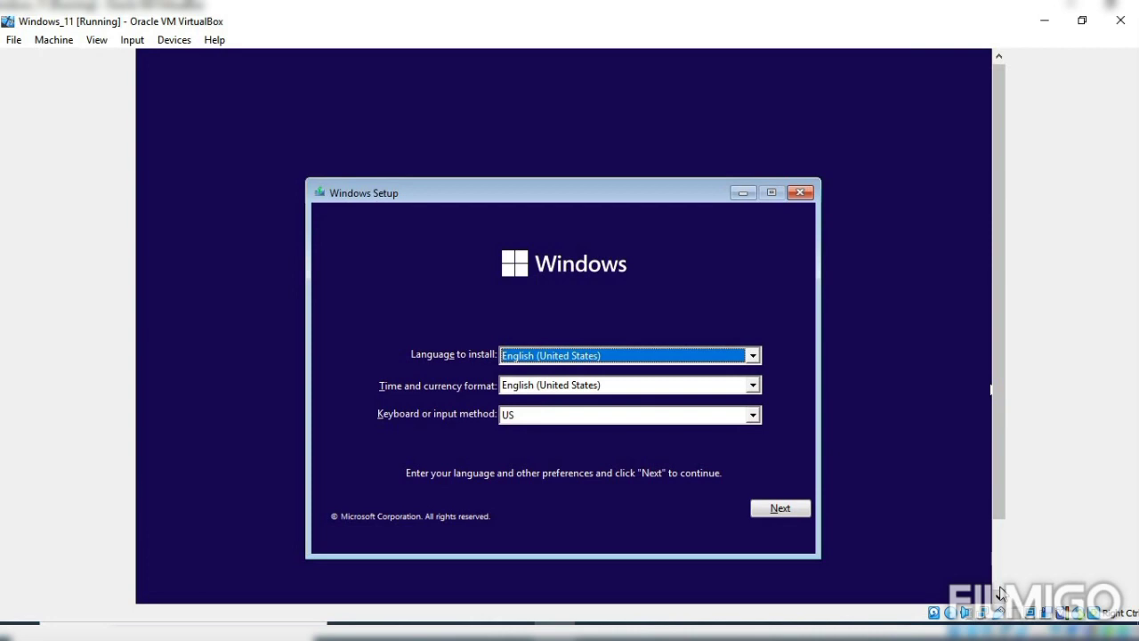
# Accept the default English (United States) language and US keyboard, start the Windows installation, and skip the product key
pyautogui.click(997, 597)
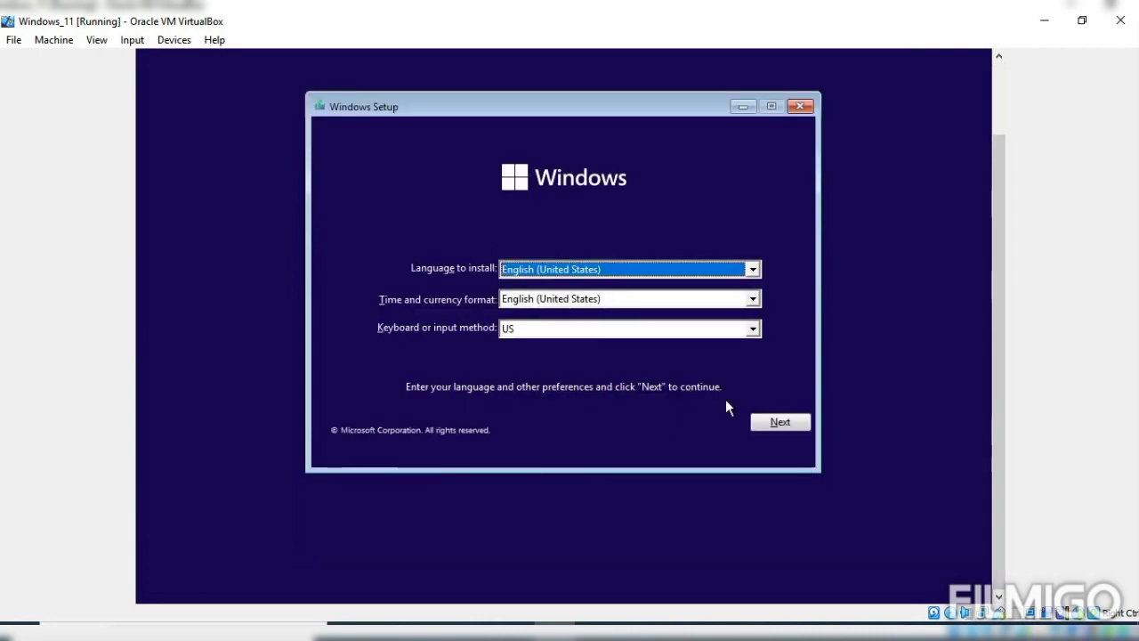
pyautogui.click(766, 422)
pyautogui.click(559, 293)
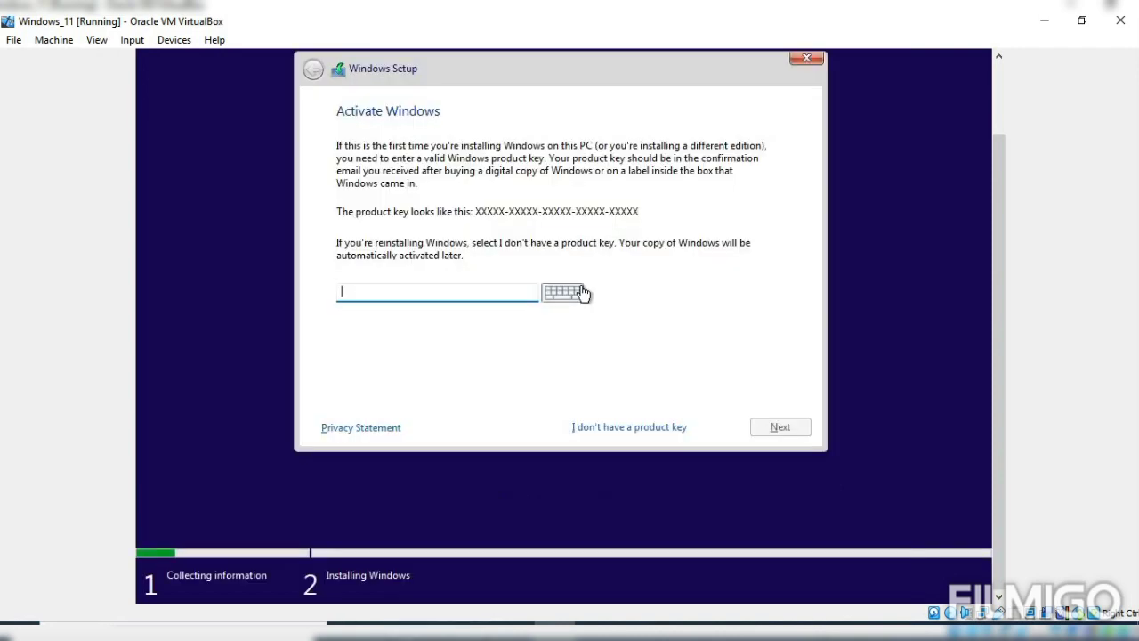
pyautogui.click(616, 426)
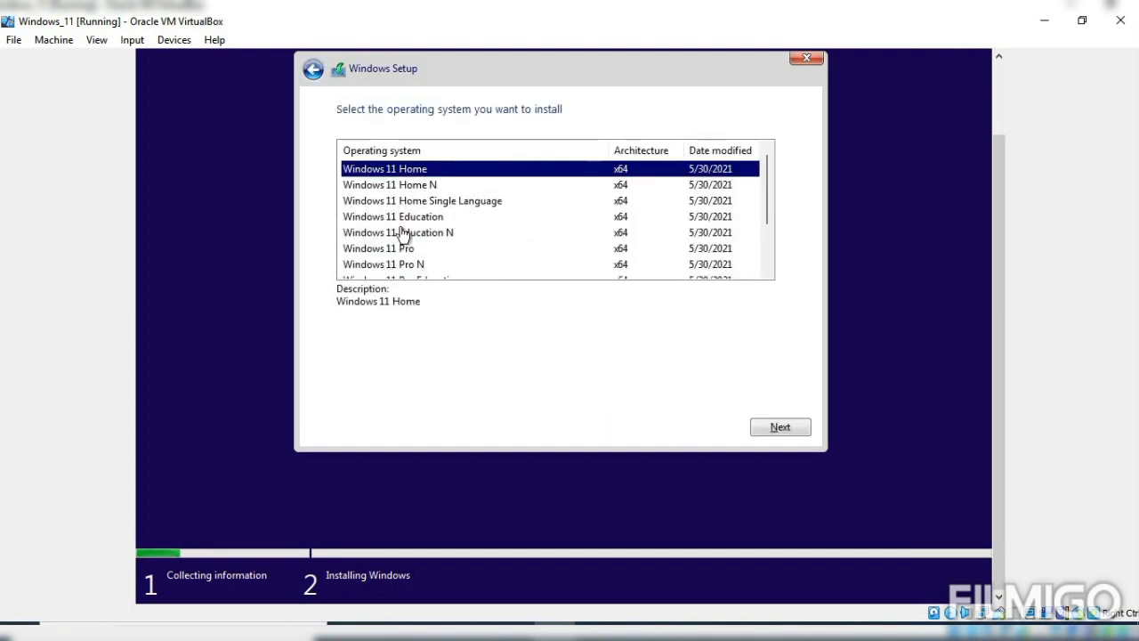
# Choose Windows 11 Pro as the operating system to install and accept the Microsoft license terms
pyautogui.scroll(-2, 402, 233)
pyautogui.click(415, 187)
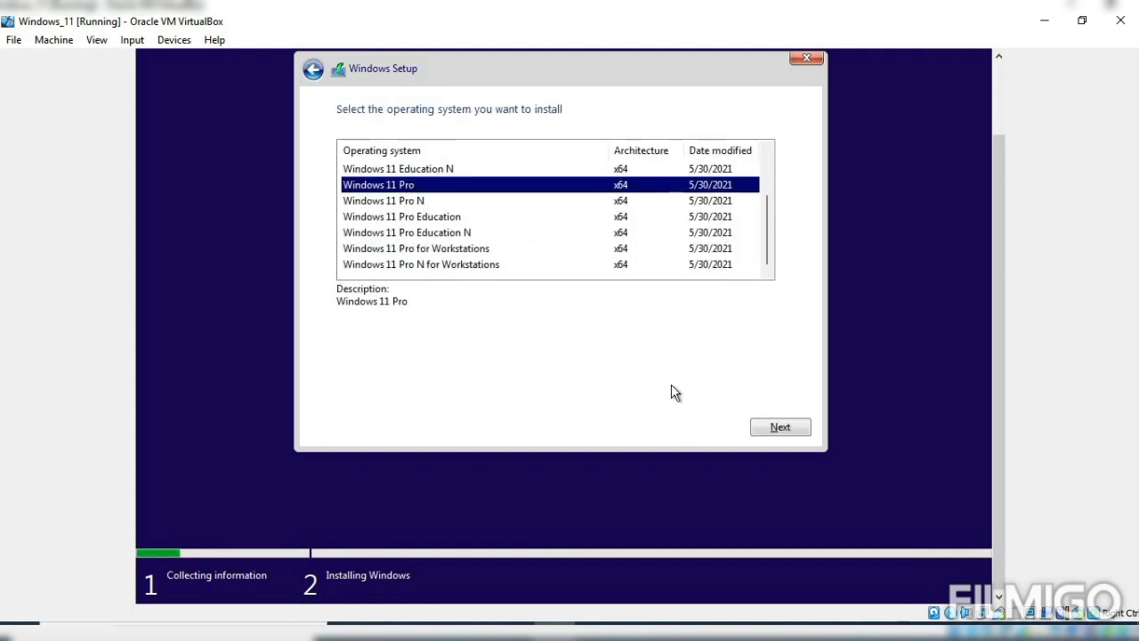
pyautogui.click(786, 430)
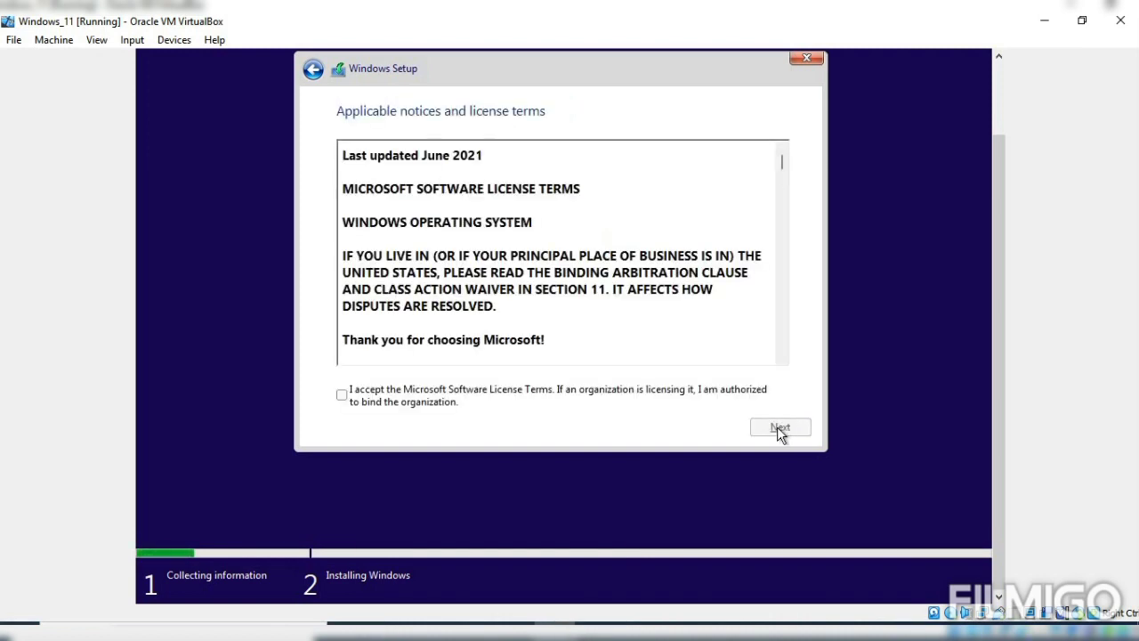
pyautogui.click(344, 397)
pyautogui.click(774, 427)
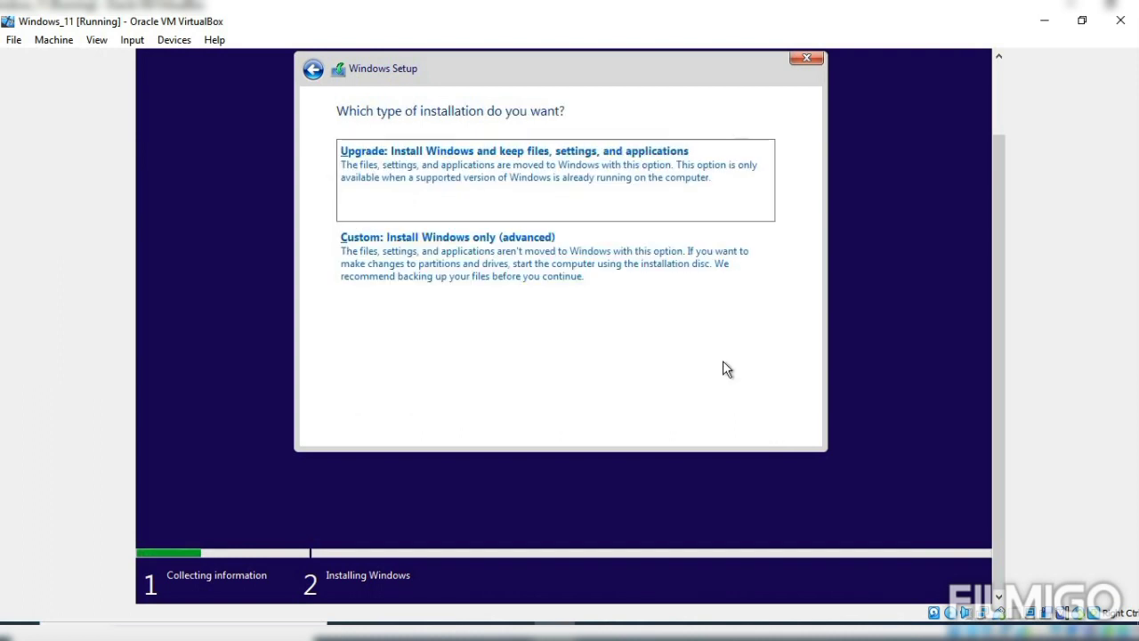
# Choose the custom installation and install Windows on the Drive 0 unallocated space
pyautogui.click(527, 267)
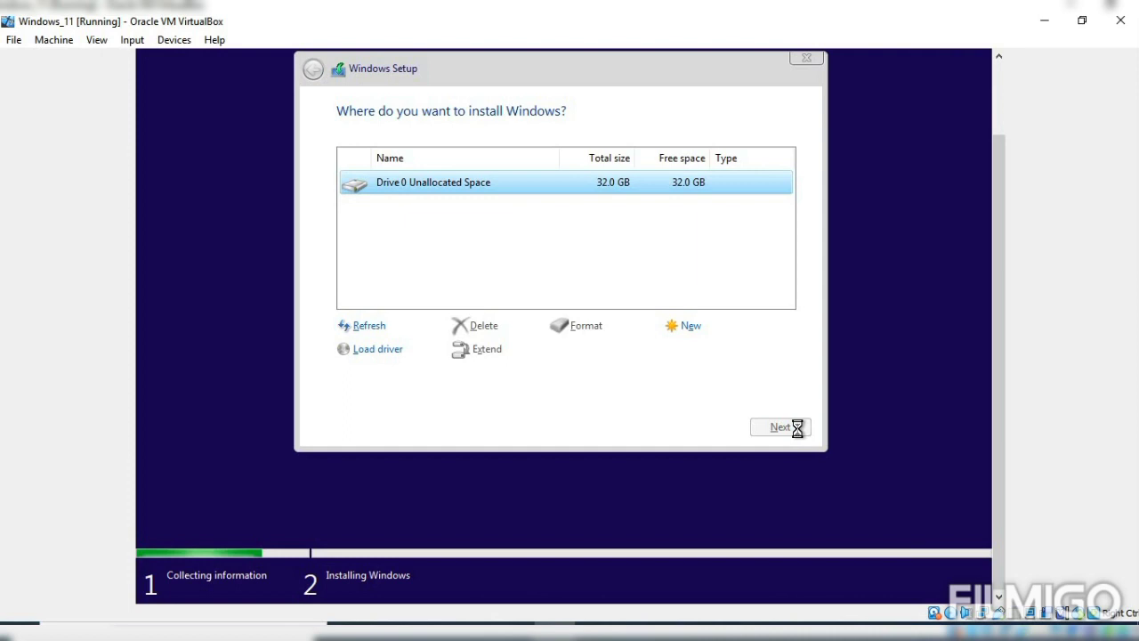
pyautogui.click(799, 430)
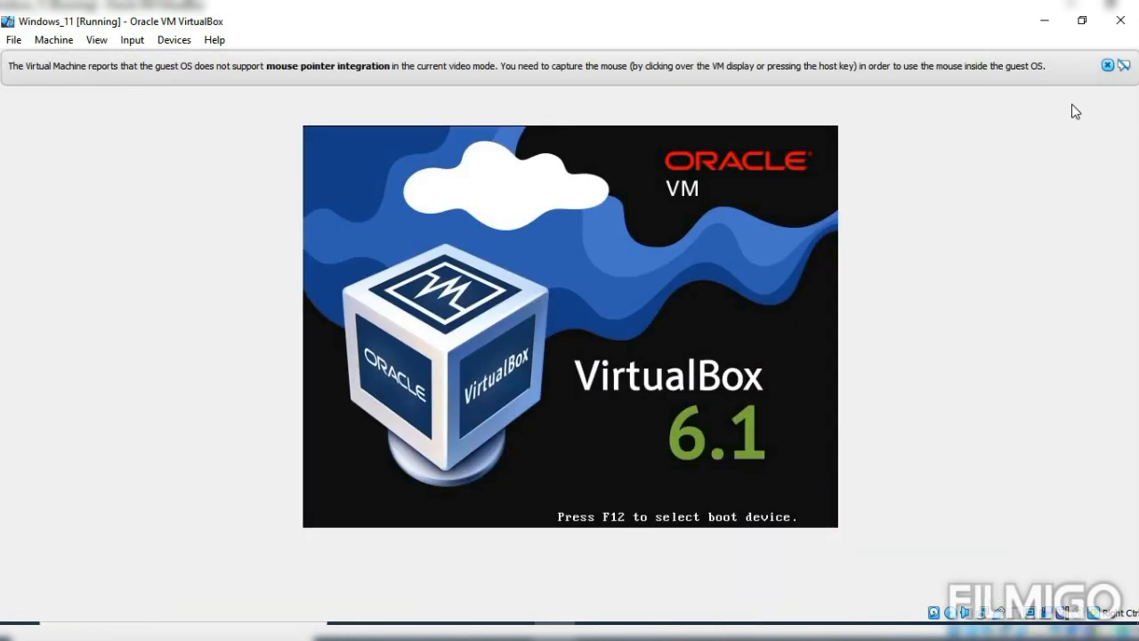
# Dismiss the mouse pointer integration notices while the virtual machine restarts during the installation
pyautogui.click(1107, 65)
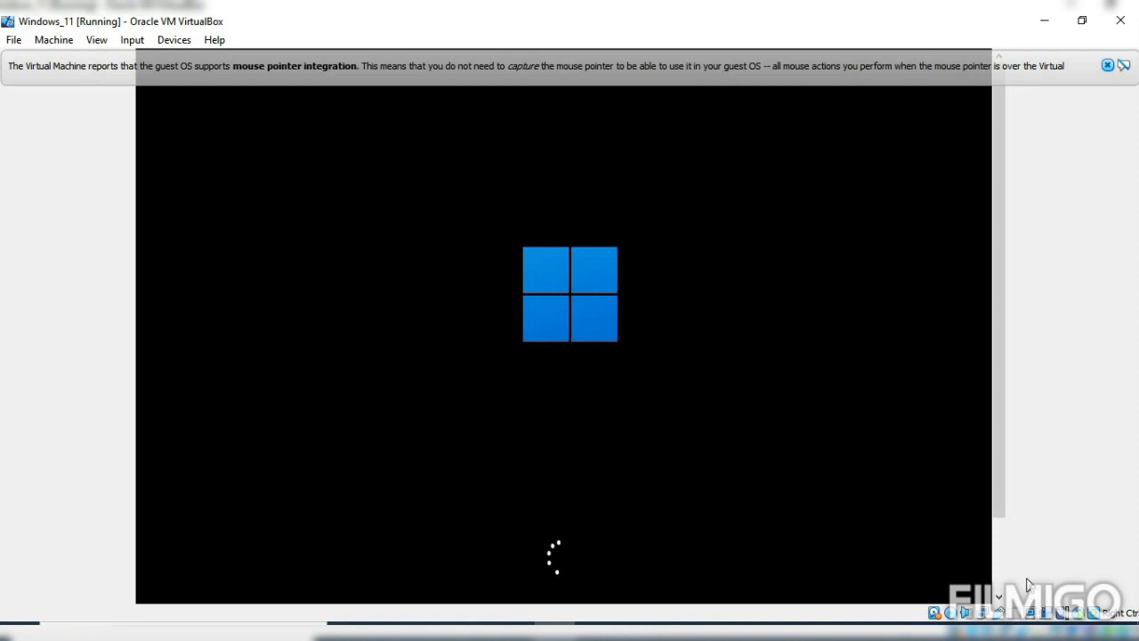
pyautogui.click(1002, 567)
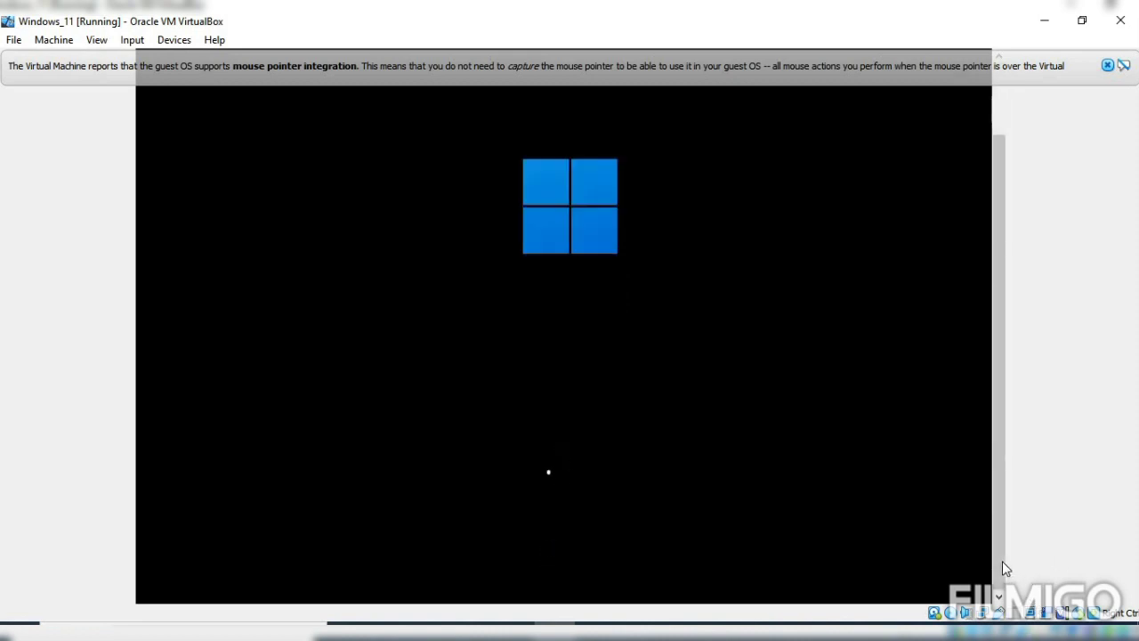
pyautogui.click(1108, 66)
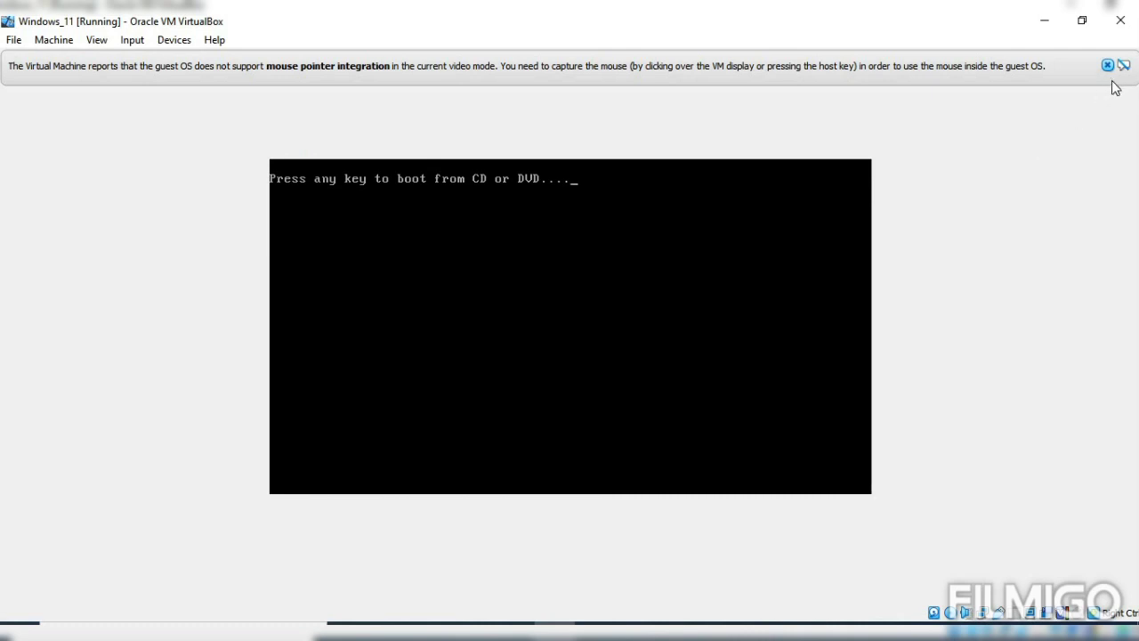
pyautogui.press('Return')
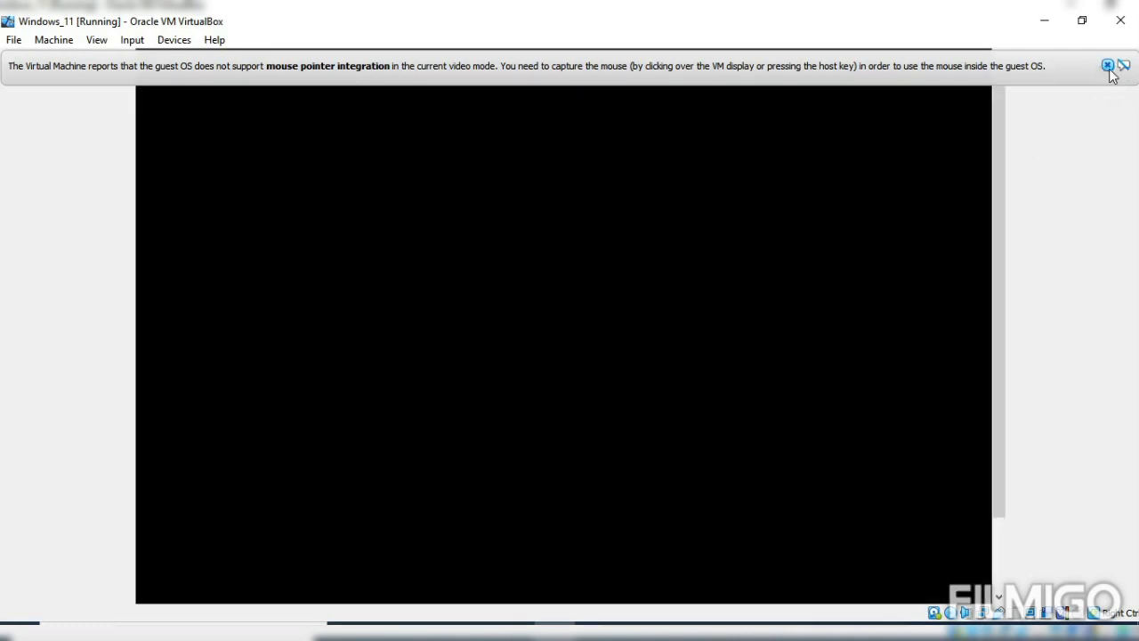
pyautogui.click(1108, 68)
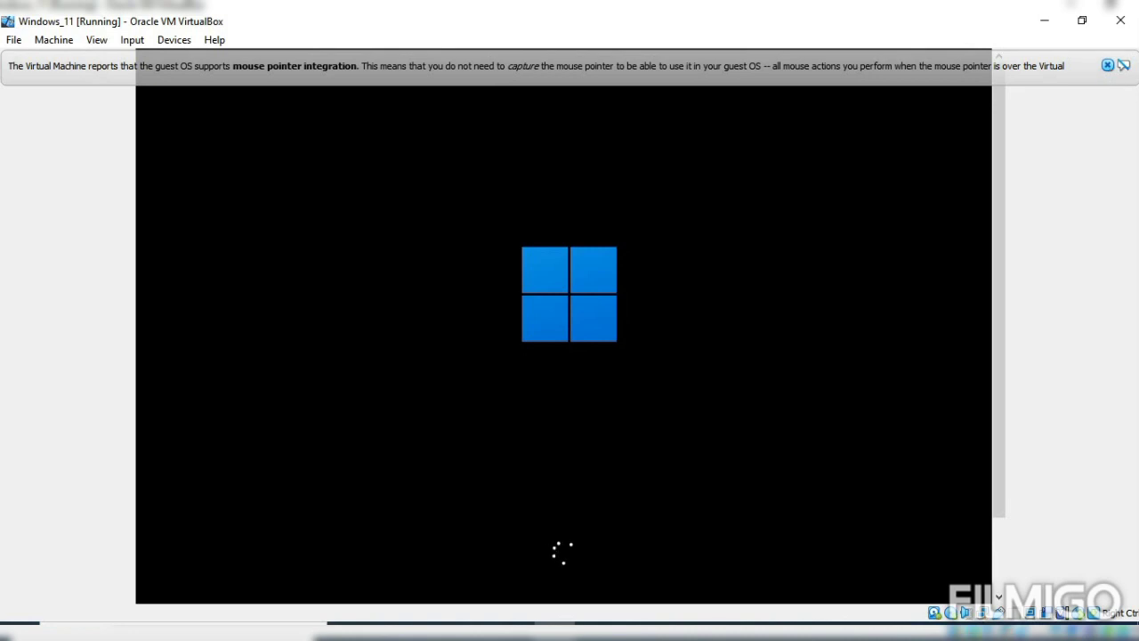
pyautogui.click(1108, 65)
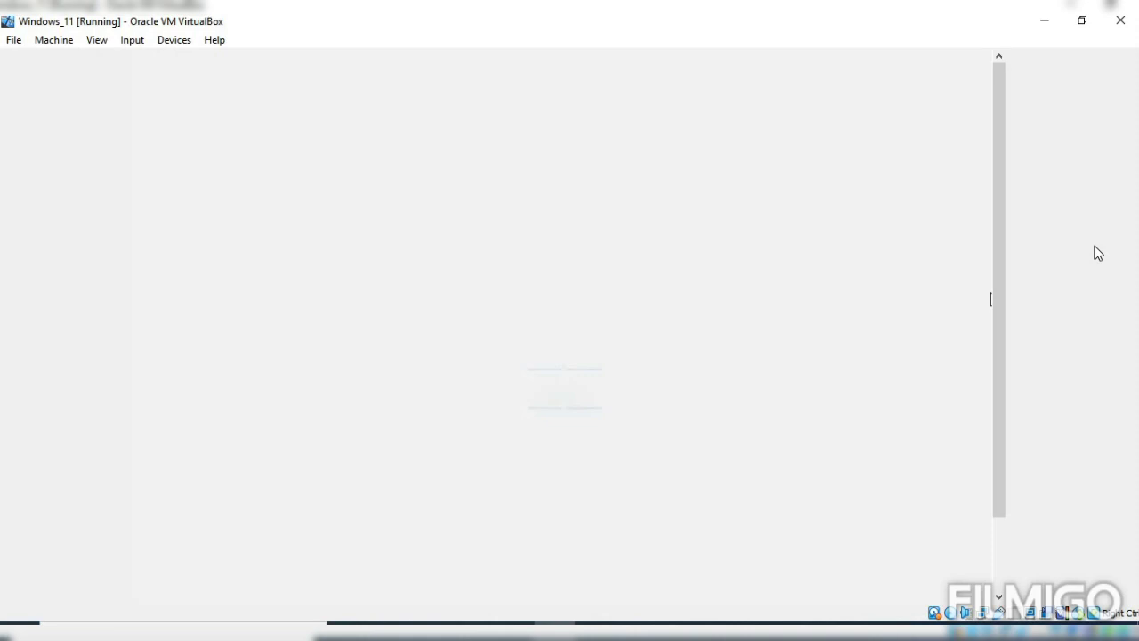
pyautogui.click(998, 557)
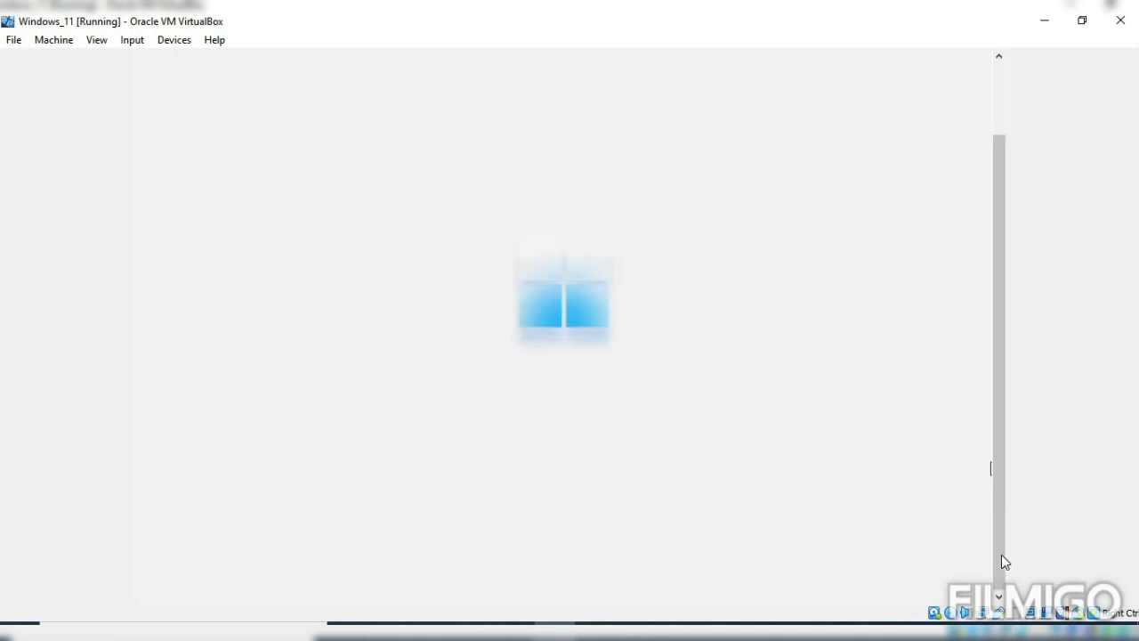
pyautogui.click(998, 57)
pyautogui.moveTo(1001, 142); pyautogui.dragTo(1000, 181)
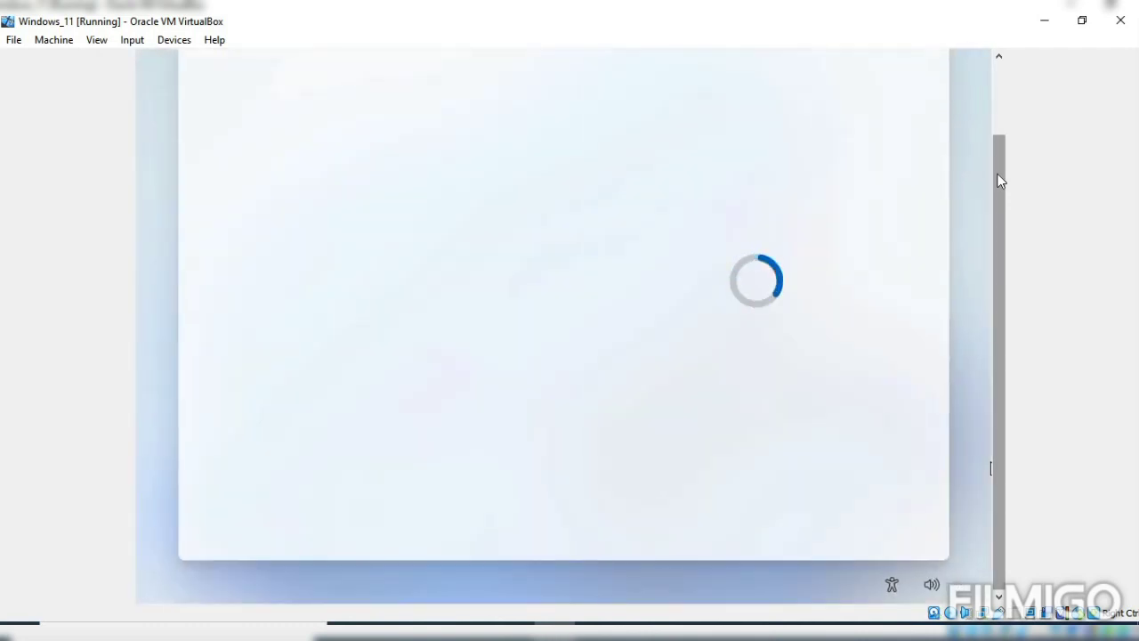
pyautogui.moveTo(1002, 185); pyautogui.dragTo(1003, 127)
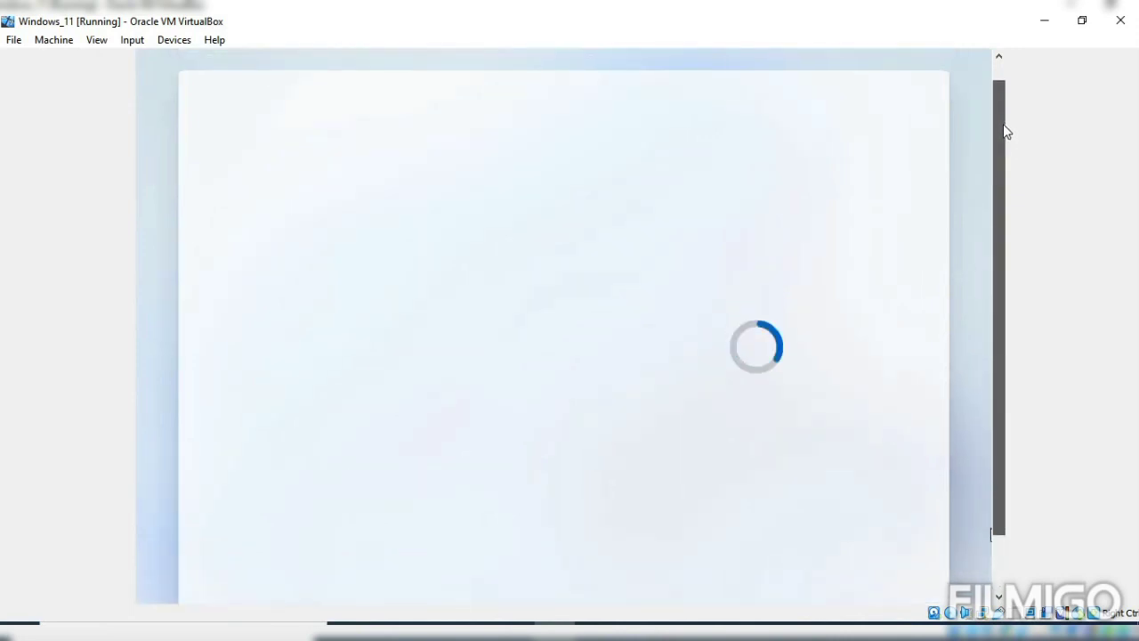
pyautogui.scroll(-2, 1016, 174)
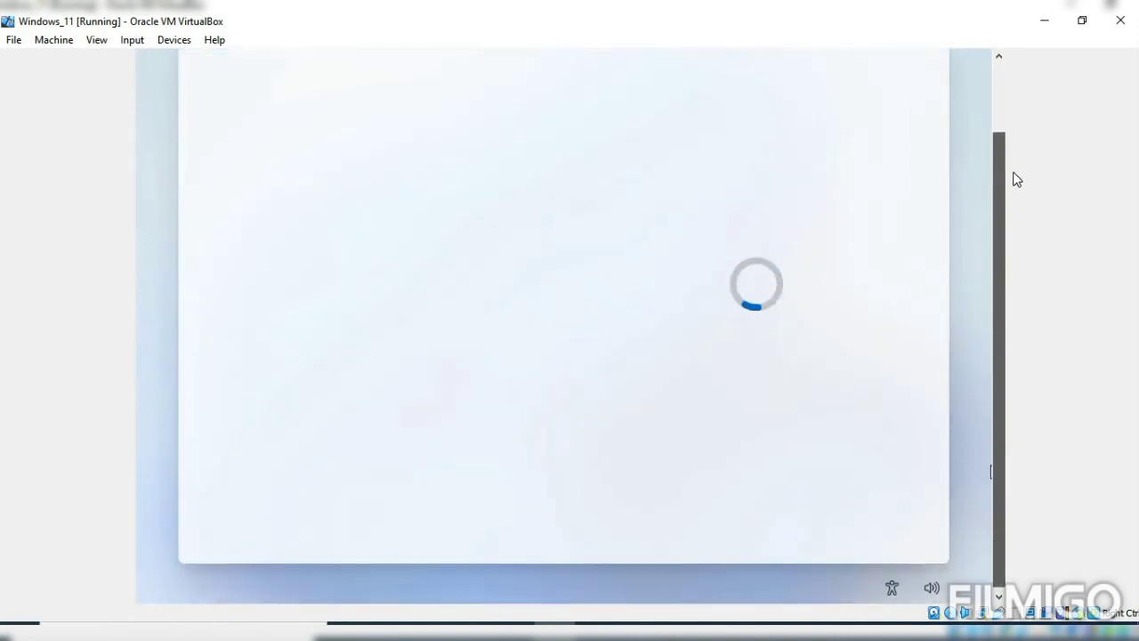
# Choose India as the country or region for the Windows setup and confirm it
pyautogui.scroll(2, 1009, 157)
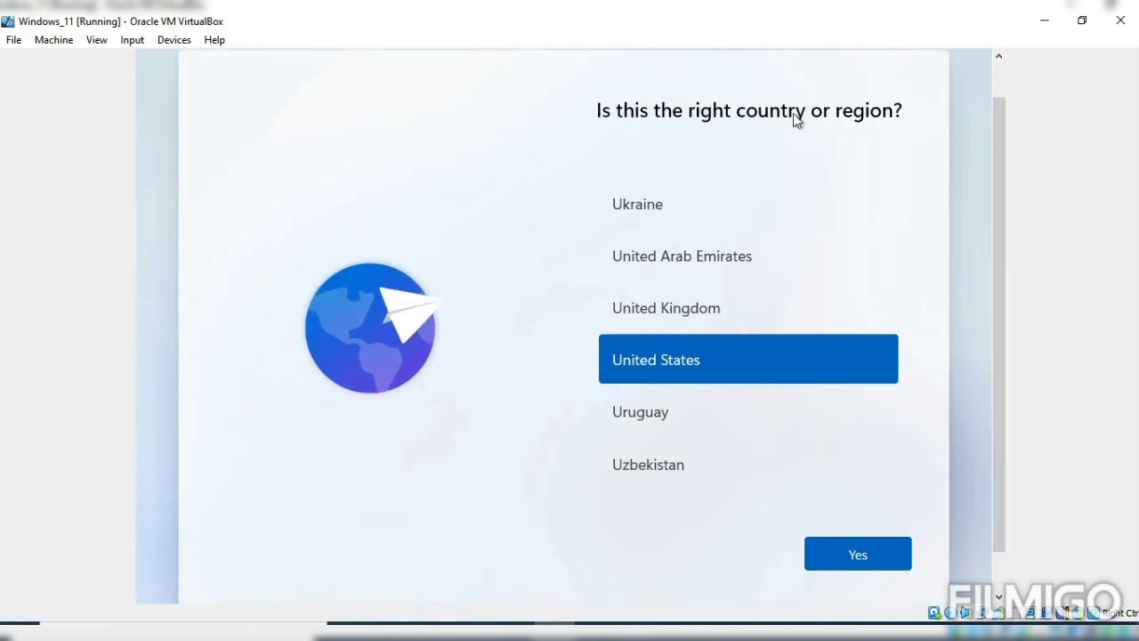
pyautogui.scroll(10, 720, 320)
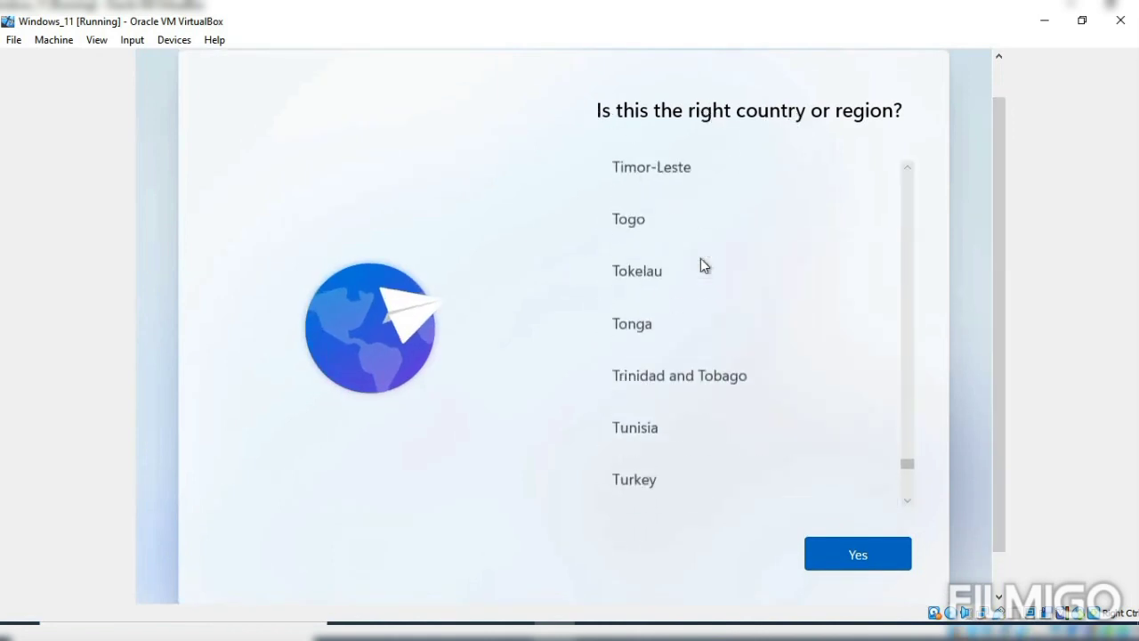
pyautogui.scroll(20, 700, 264)
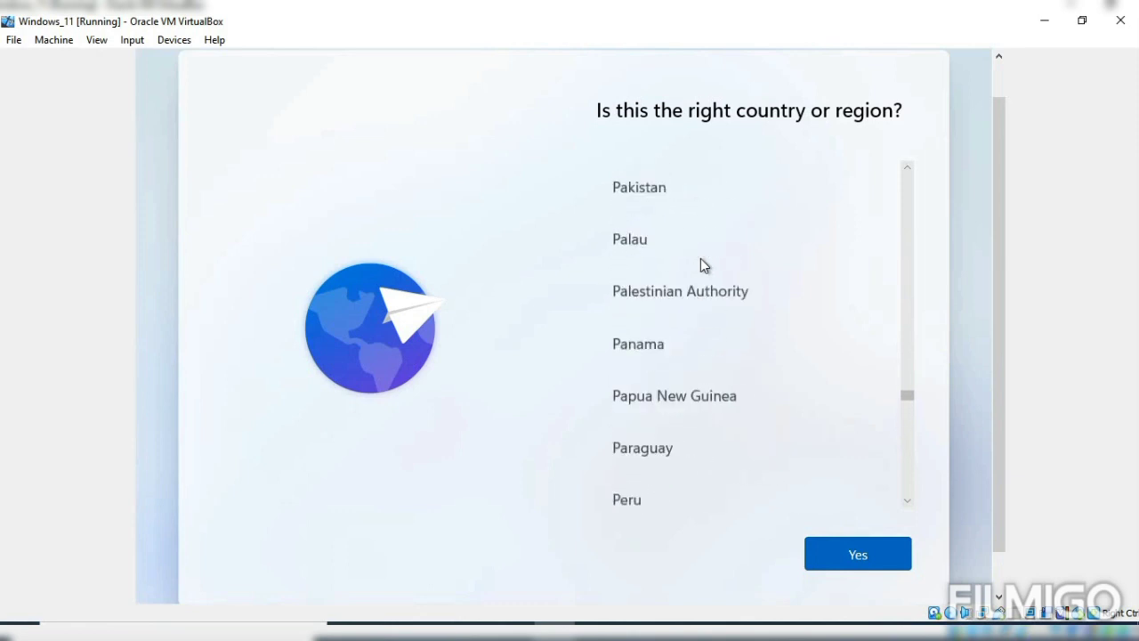
pyautogui.scroll(20, 701, 264)
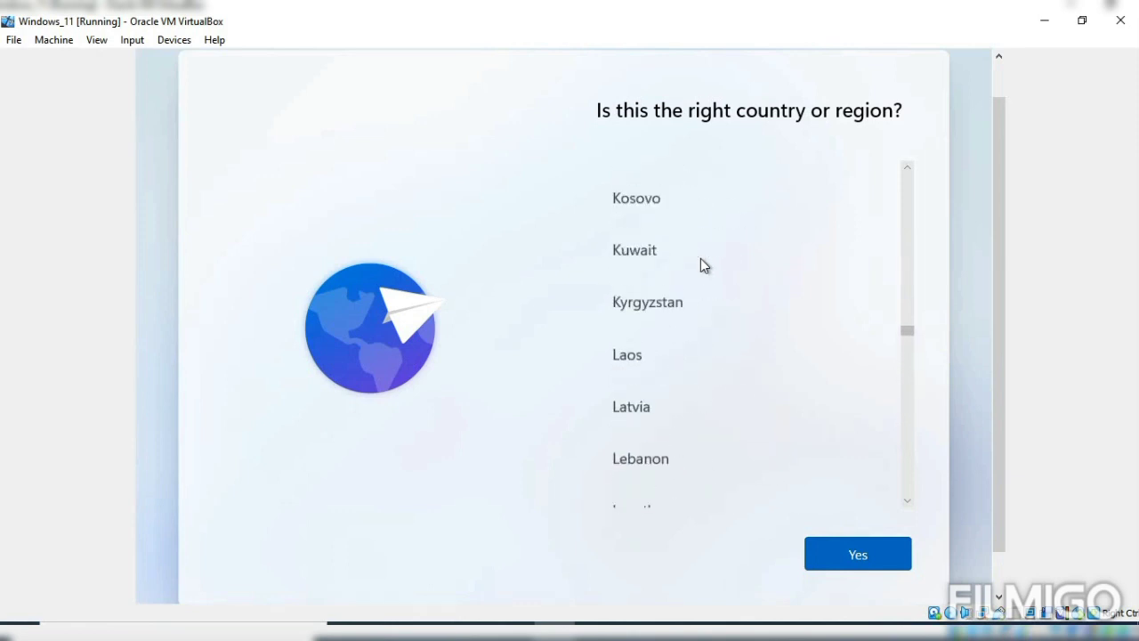
pyautogui.scroll(10, 700, 264)
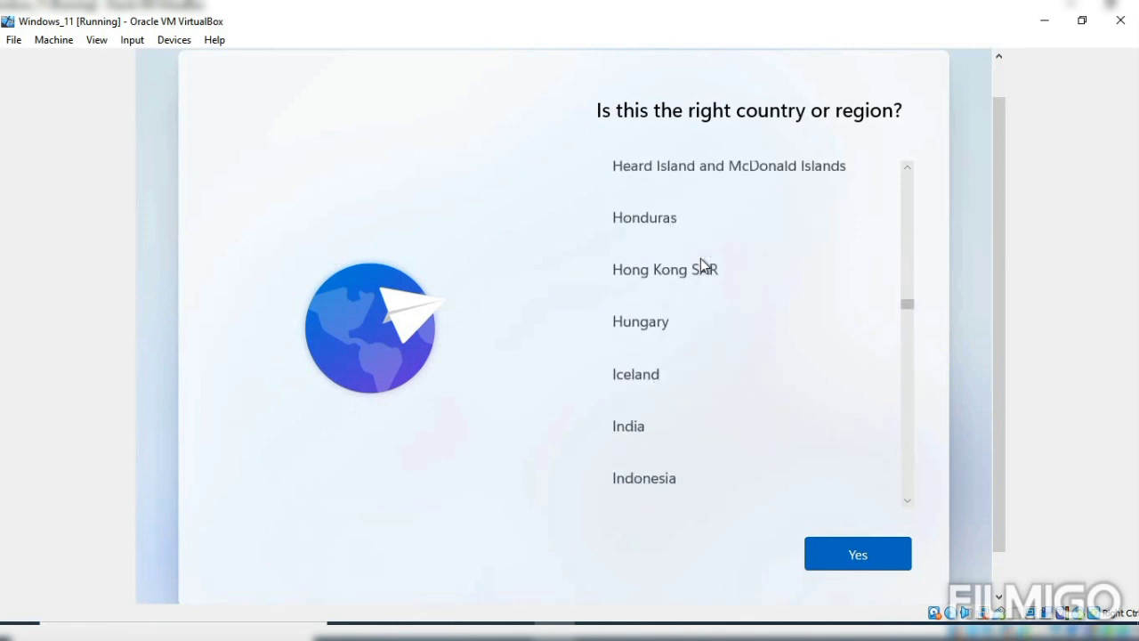
pyautogui.click(637, 262)
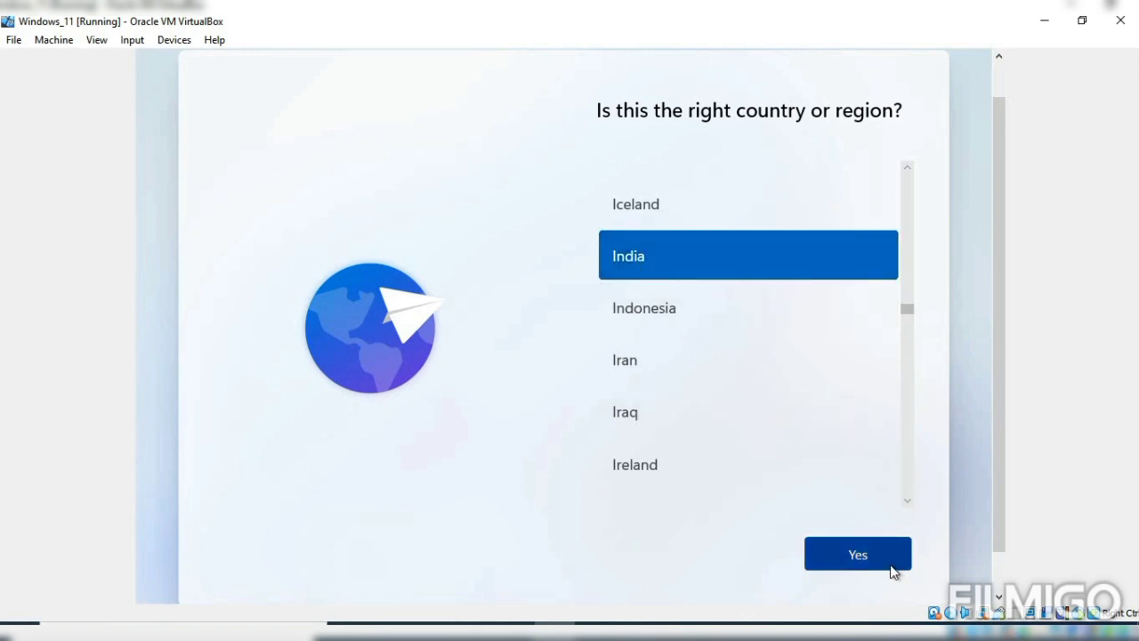
pyautogui.click(858, 555)
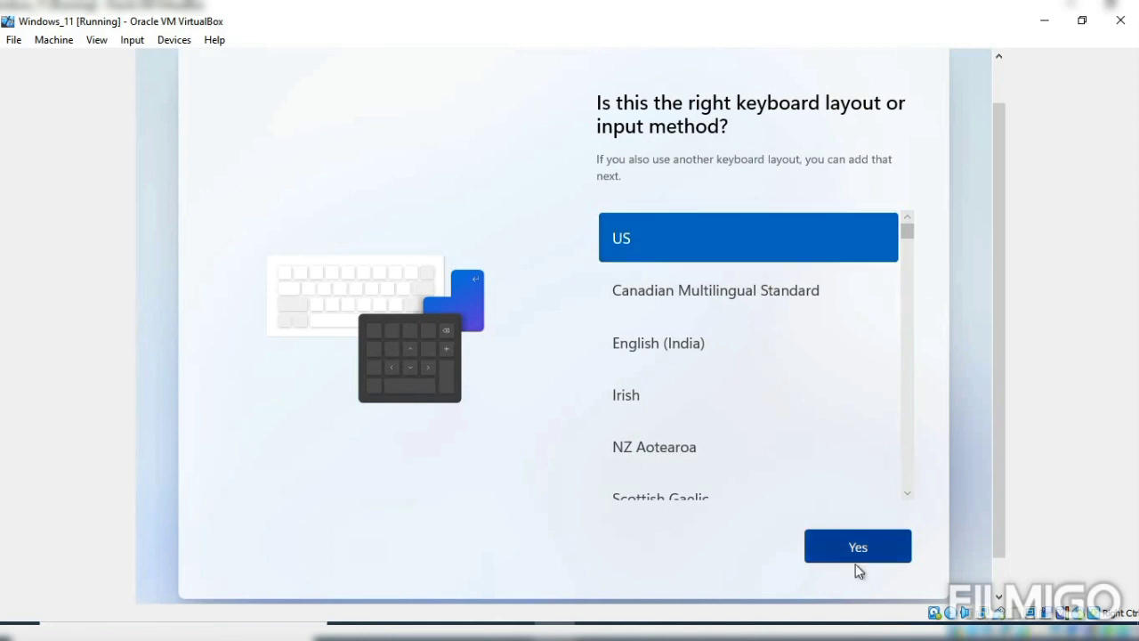
# Choose the English (India) keyboard layout and skip adding a second layout
pyautogui.click(672, 356)
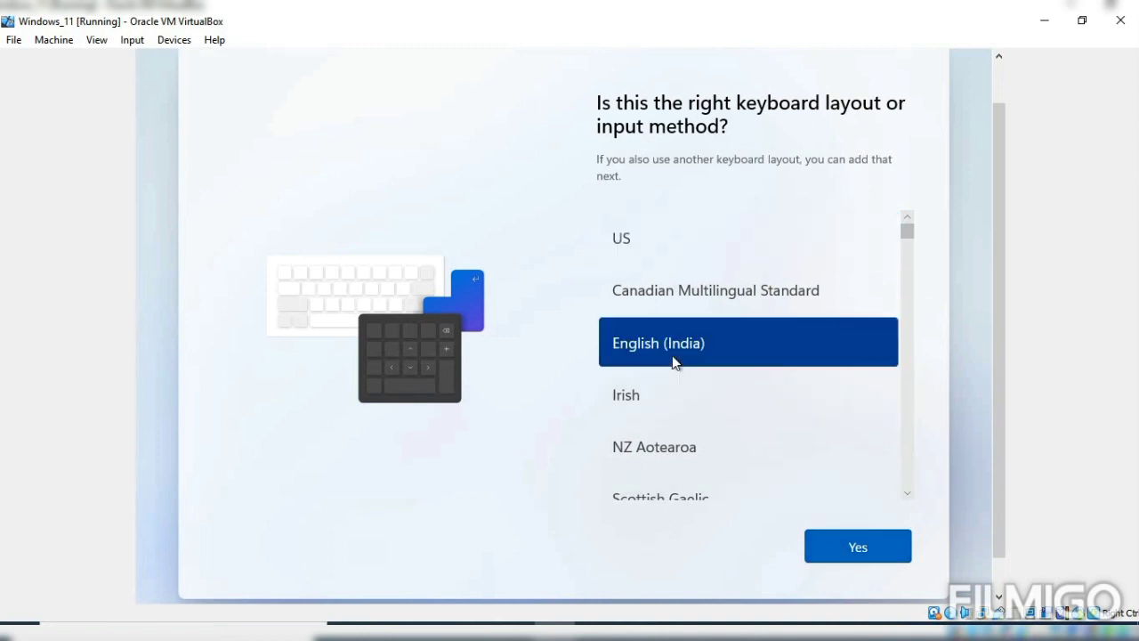
pyautogui.click(879, 550)
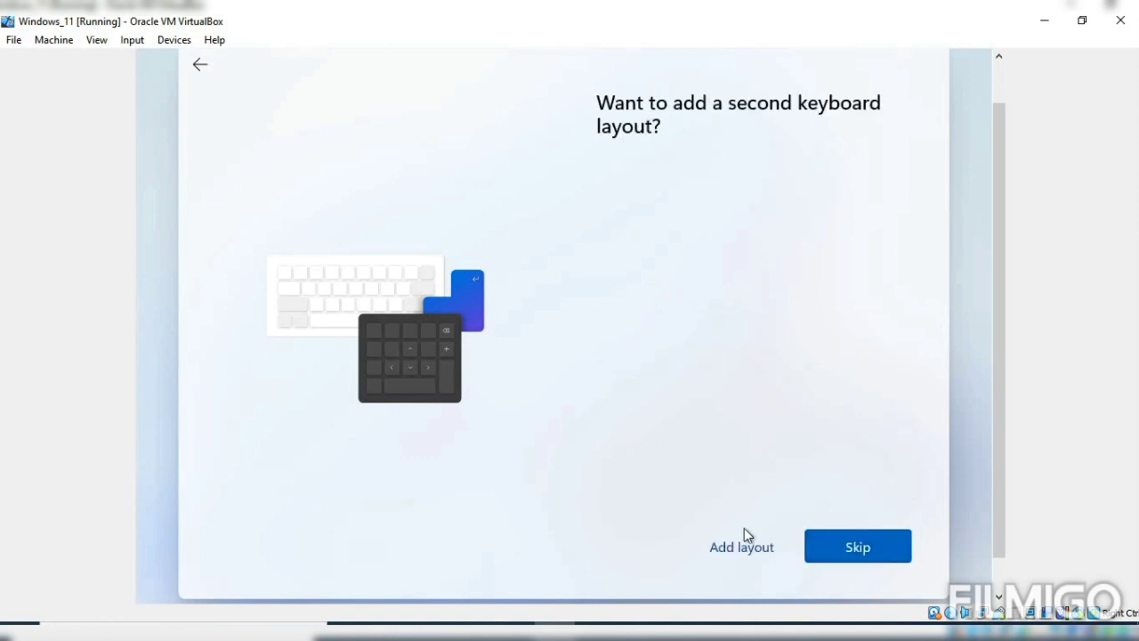
pyautogui.click(841, 544)
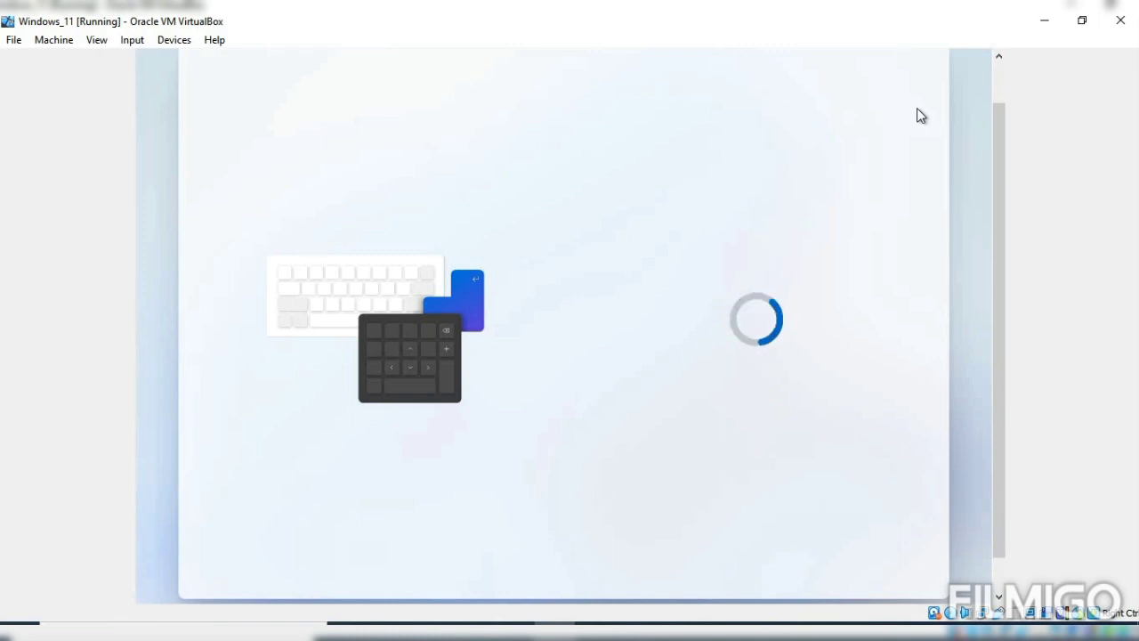
# Adjust the virtual machine's window size and set up the device for personal use
pyautogui.click(92, 41)
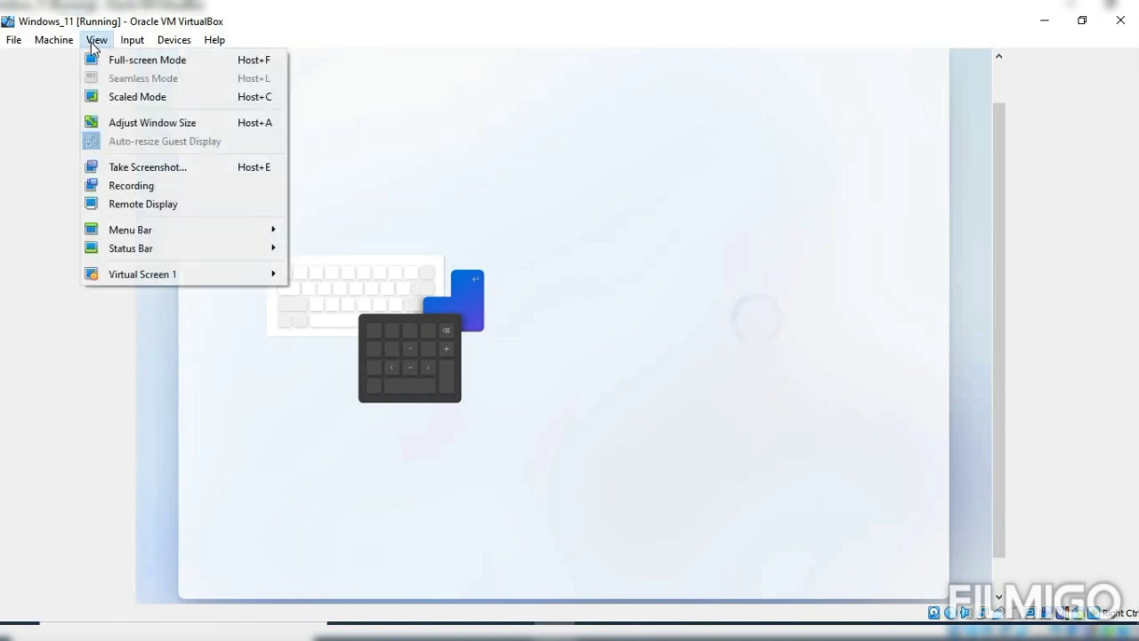
pyautogui.click(129, 121)
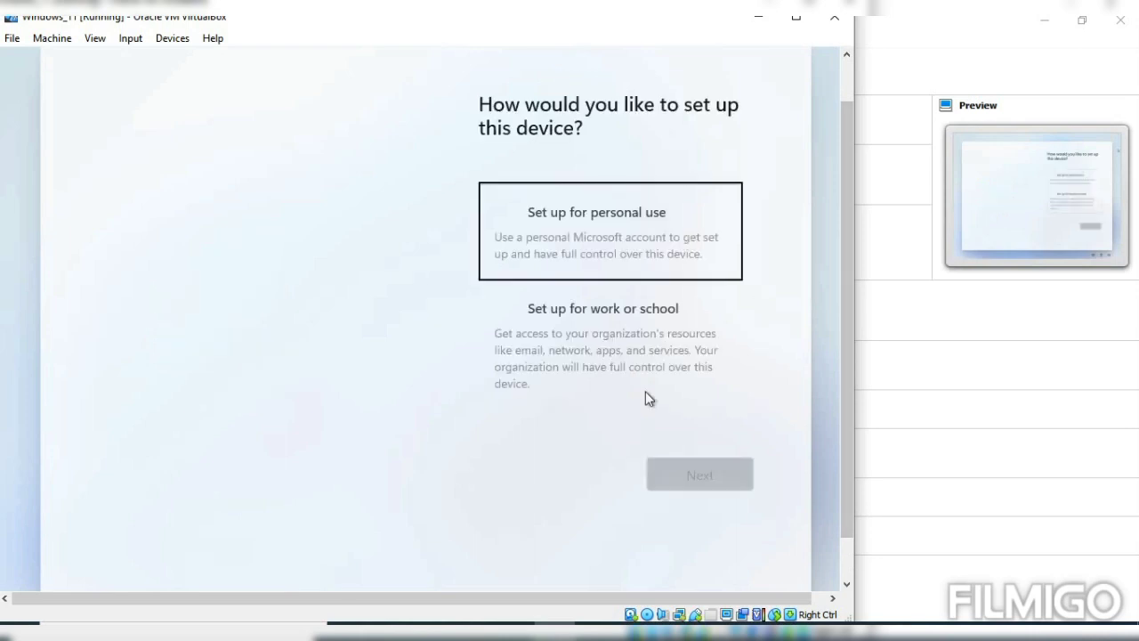
pyautogui.click(609, 210)
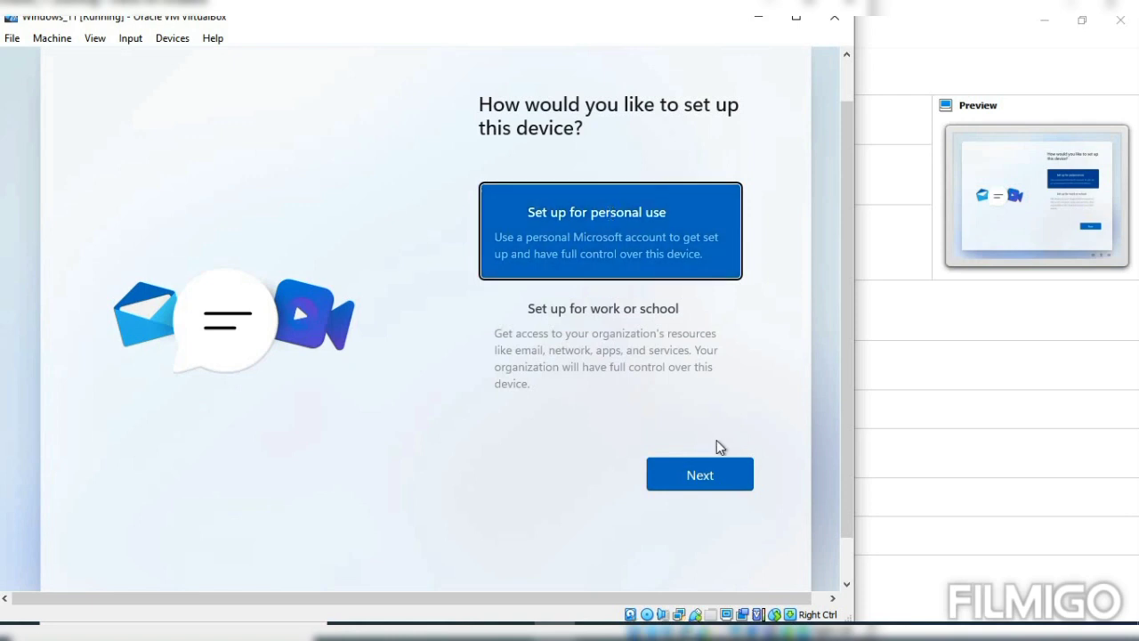
pyautogui.click(714, 481)
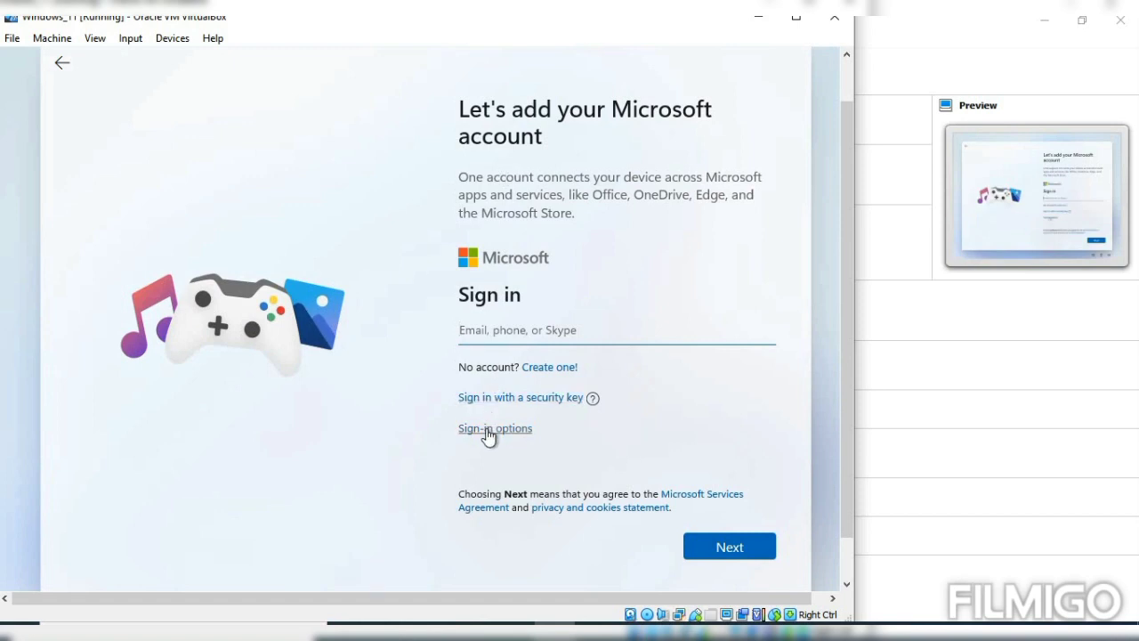
# Choose an offline account with the limited experience instead of signing in with a Microsoft account
pyautogui.click(488, 434)
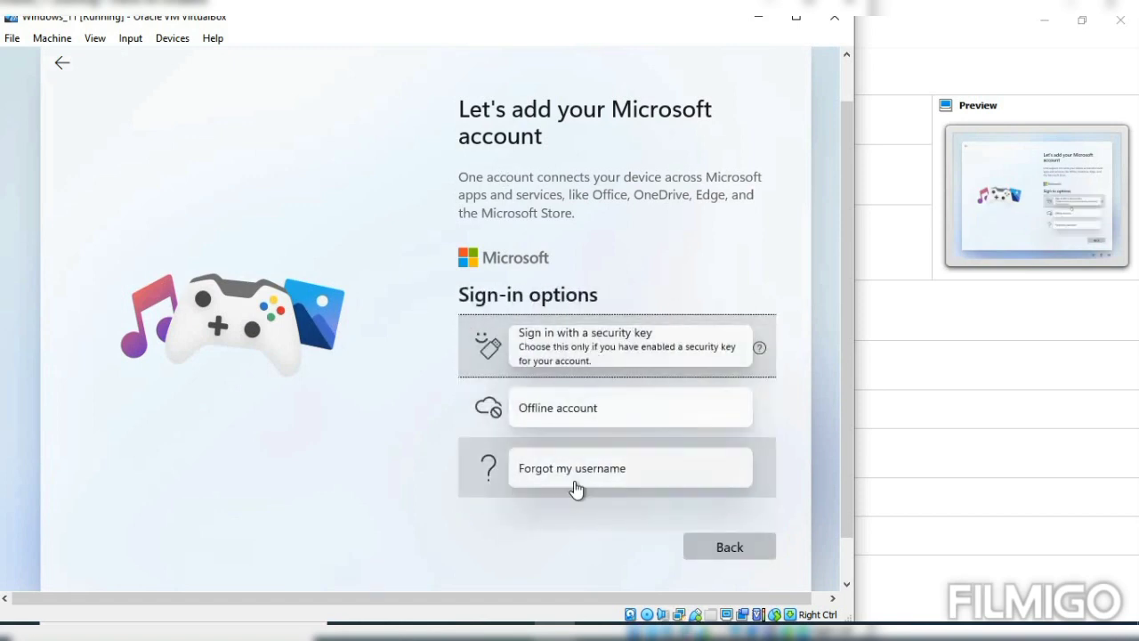
pyautogui.click(572, 407)
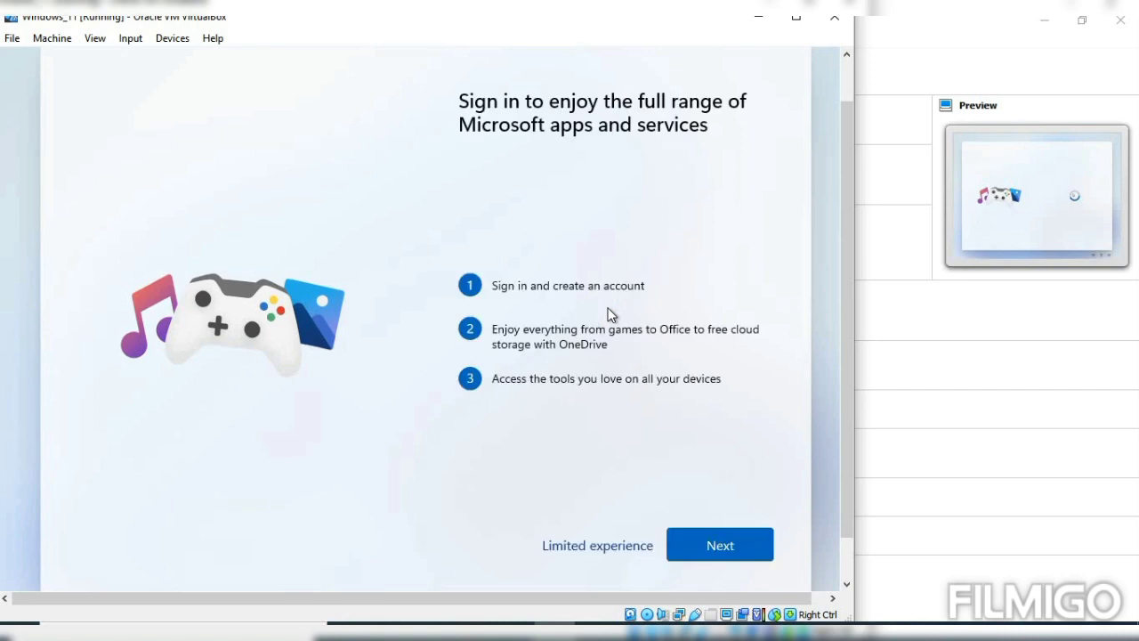
pyautogui.click(600, 547)
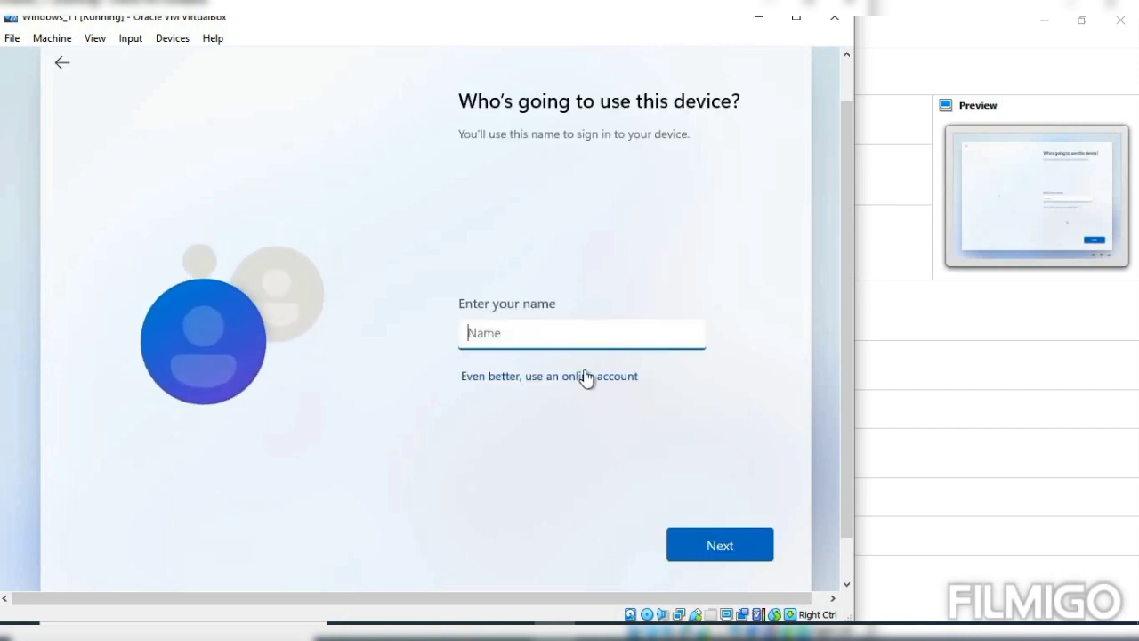
# Name the local account PGR Spot and continue with the password left blank
pyautogui.write('PGR')
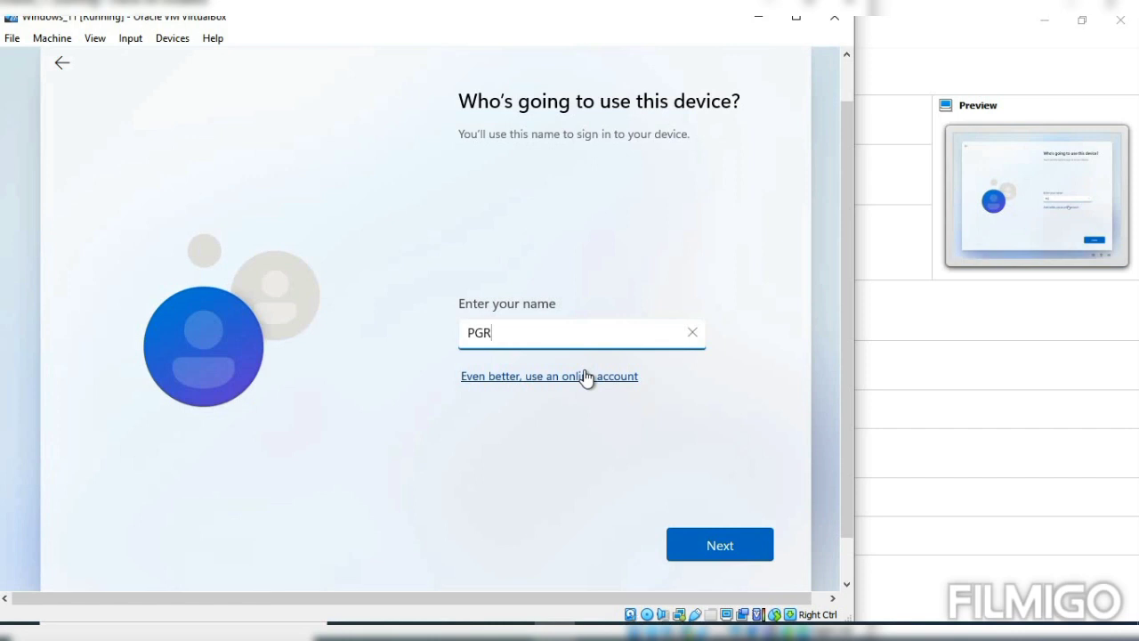
pyautogui.write(' Spot')
pyautogui.click(707, 554)
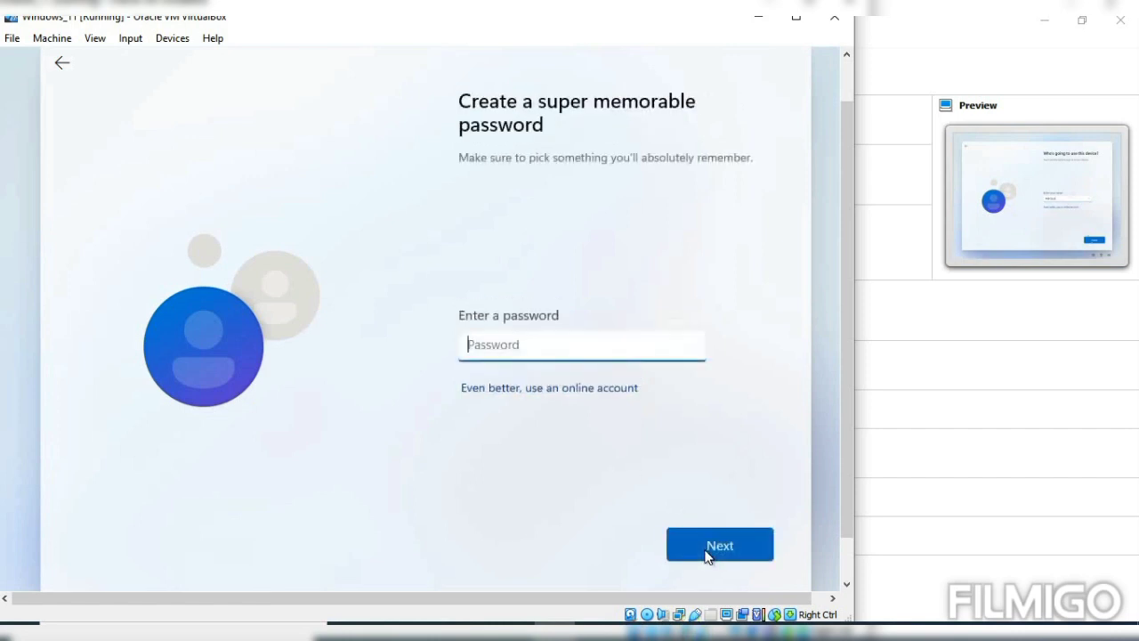
pyautogui.click(707, 553)
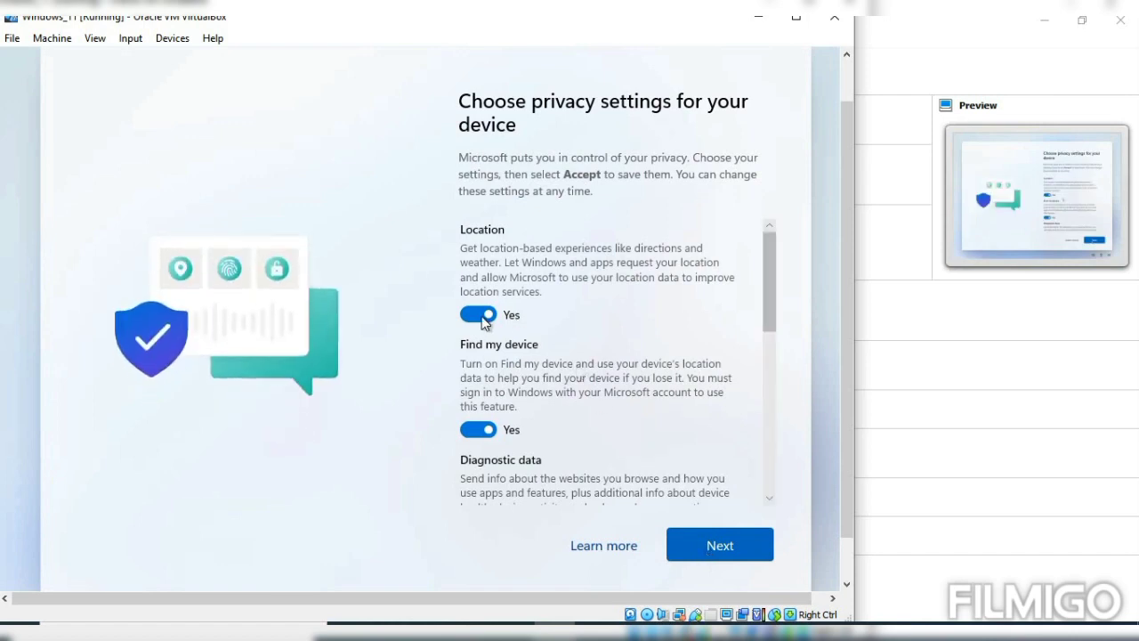
# Turn off location, Find my device, inking and typing, tailored experiences and advertising ID, limit diagnostic data to required only, and accept the privacy settings
pyautogui.click(480, 315)
pyautogui.click(480, 414)
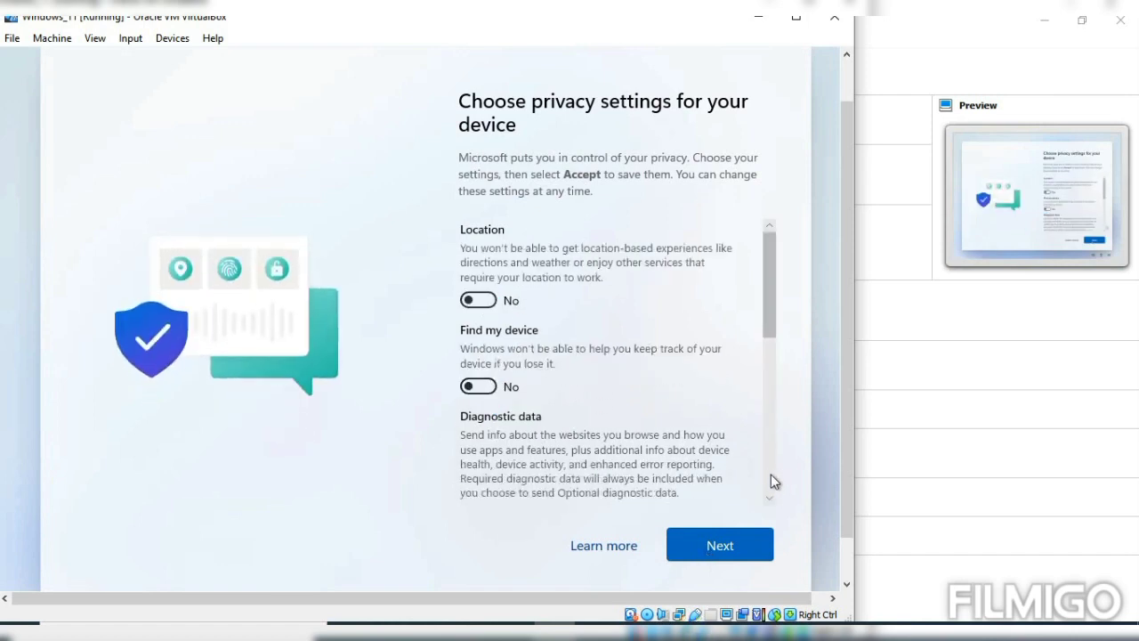
pyautogui.scroll(-3, 771, 470)
pyautogui.click(477, 265)
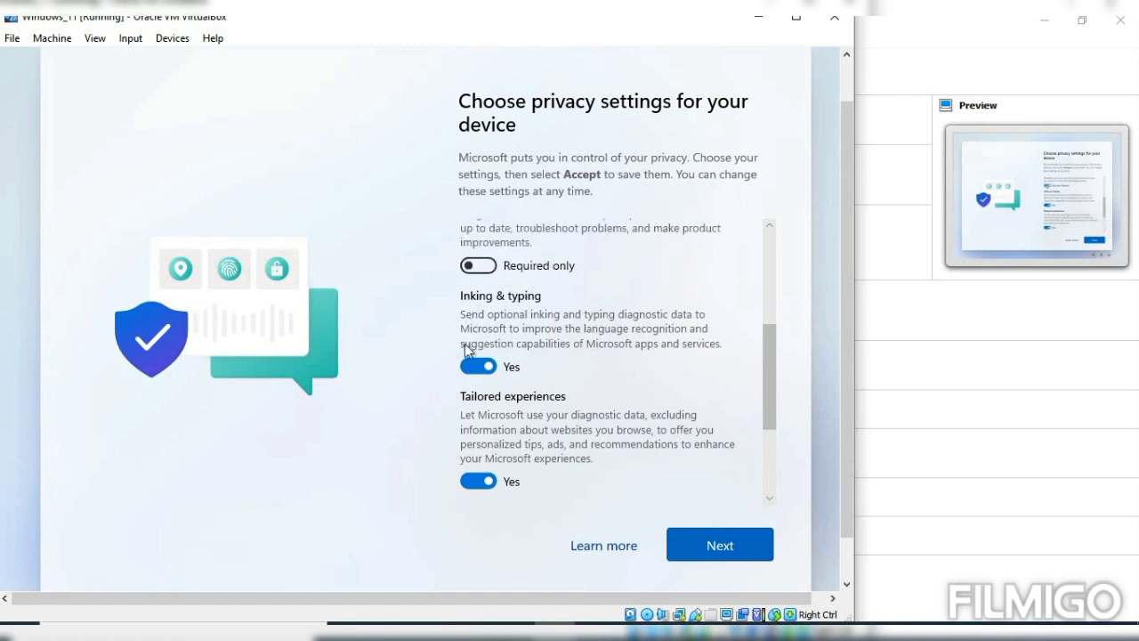
pyautogui.click(478, 364)
pyautogui.click(477, 479)
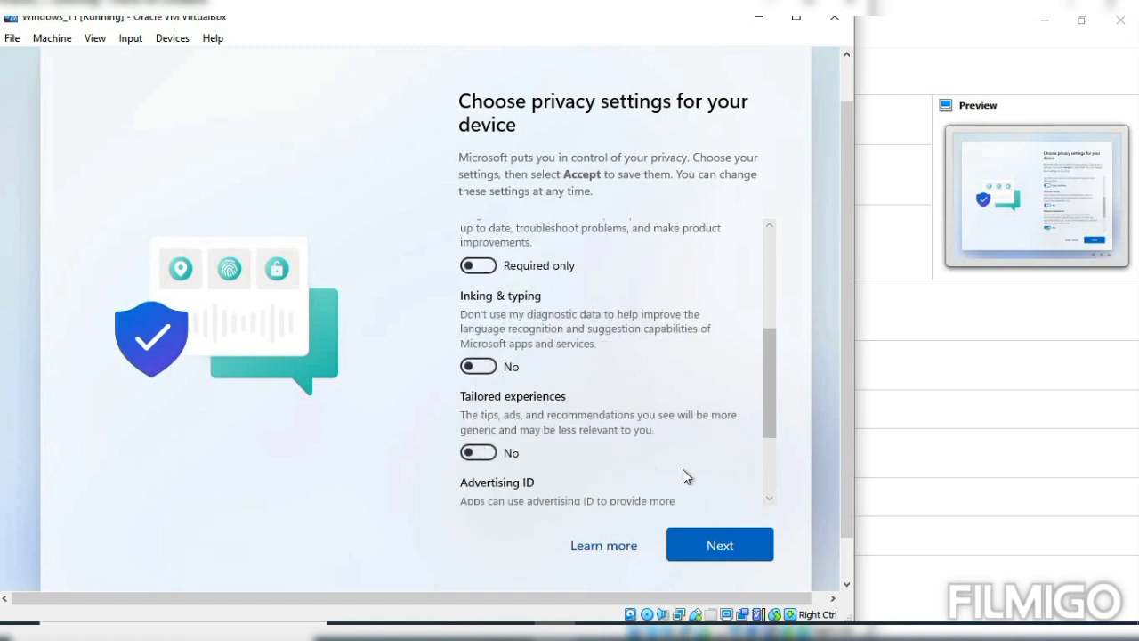
pyautogui.scroll(-3, 771, 478)
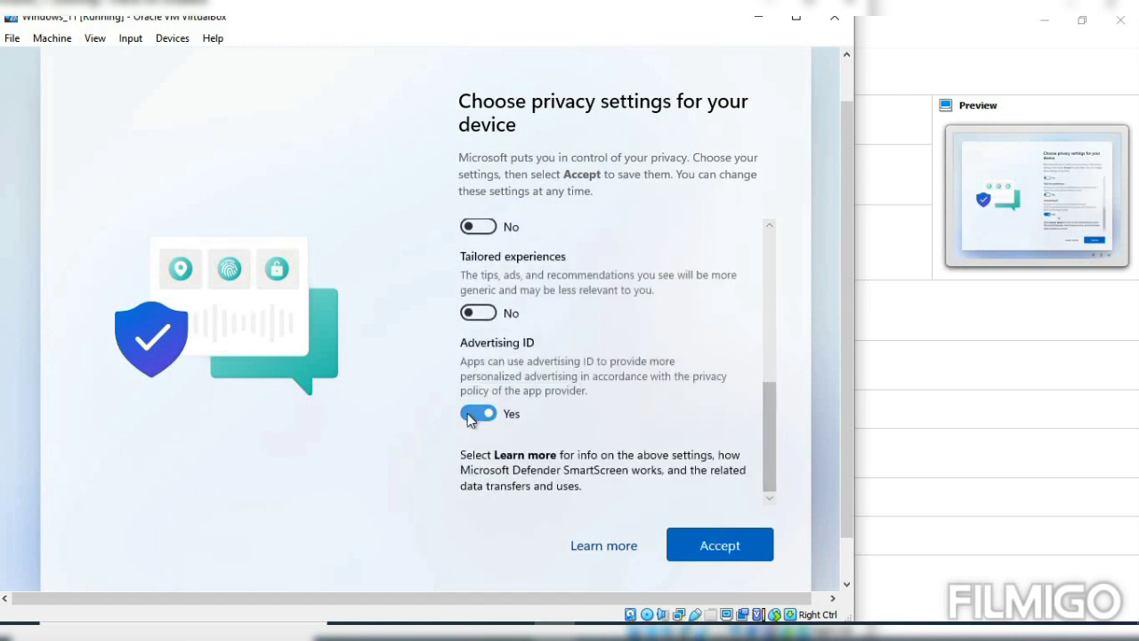
pyautogui.click(478, 414)
pyautogui.click(717, 545)
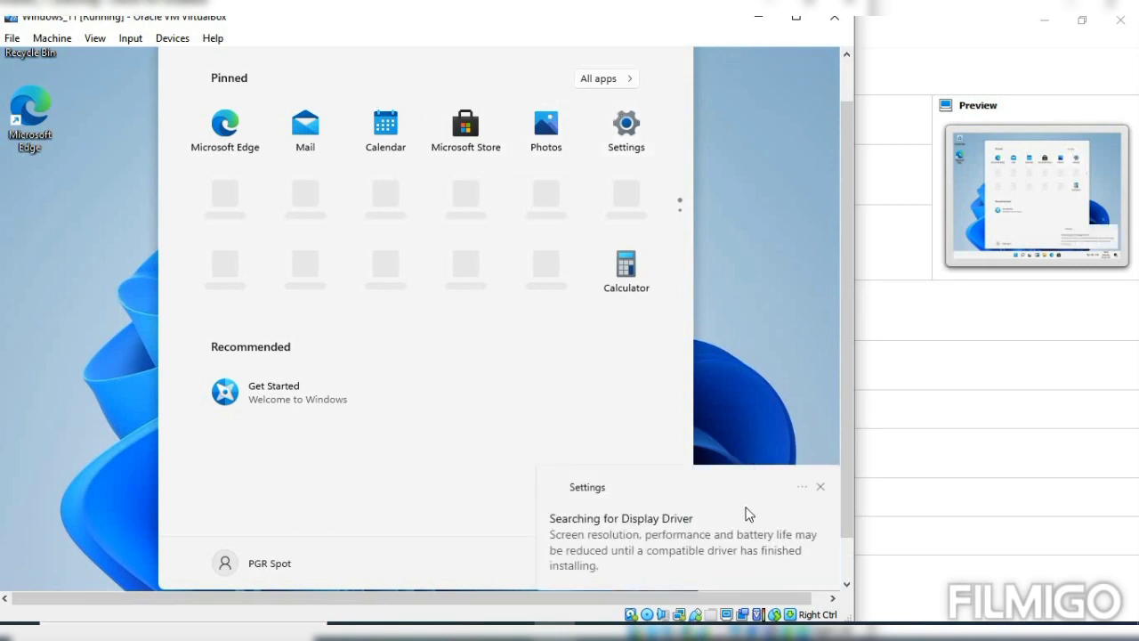
# Dismiss the display driver notification and close the Start menu to show the desktop
pyautogui.click(820, 488)
pyautogui.click(845, 561)
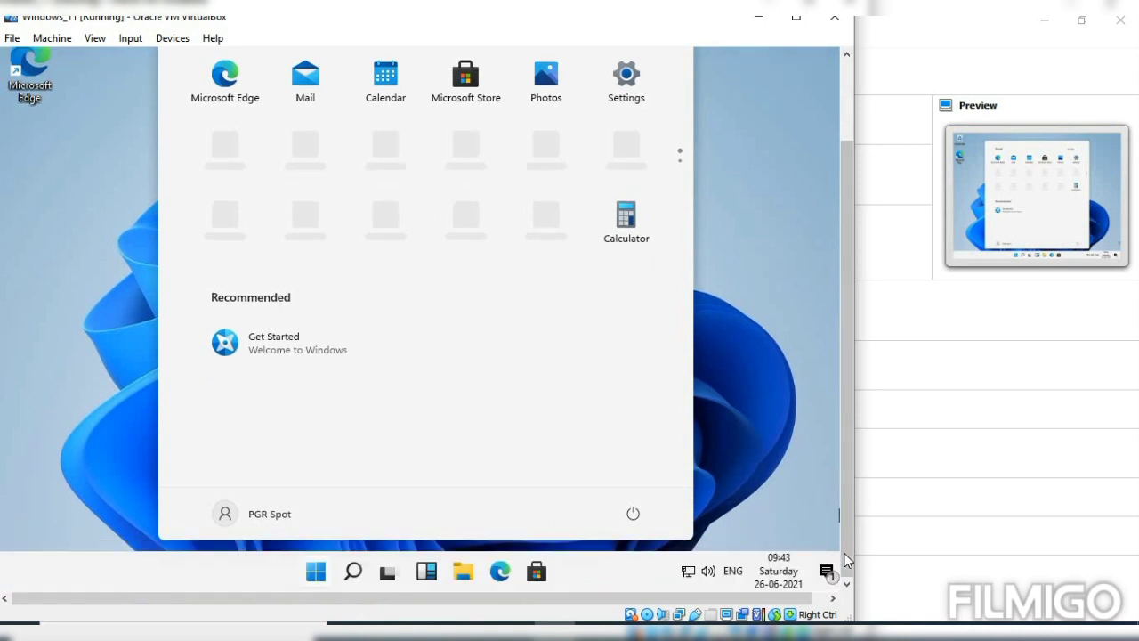
pyautogui.click(846, 62)
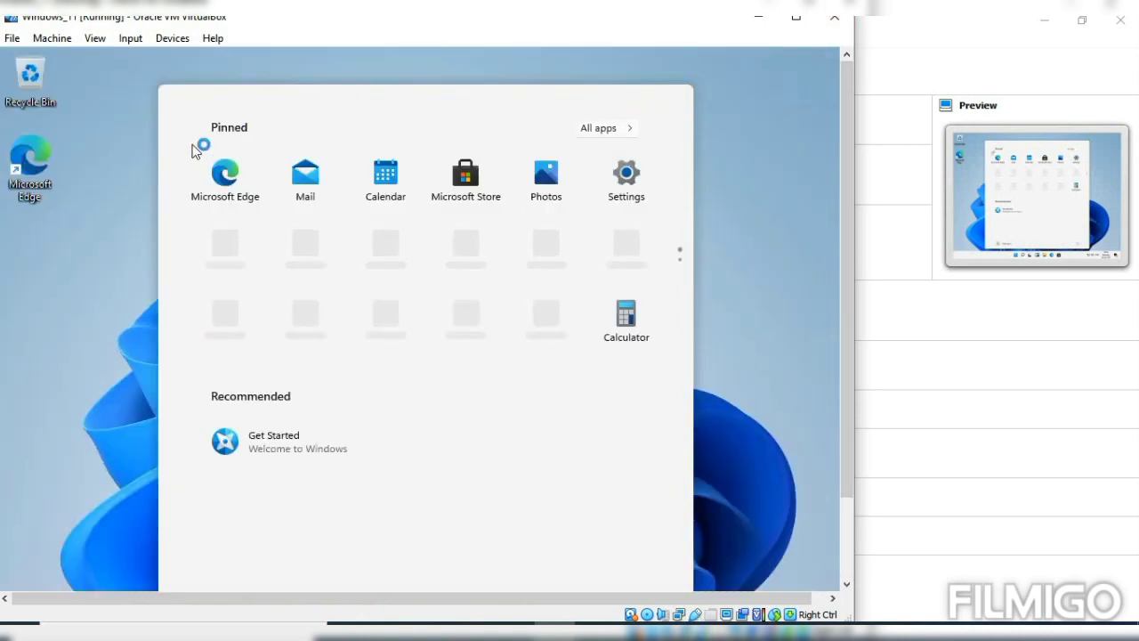
pyautogui.click(129, 306)
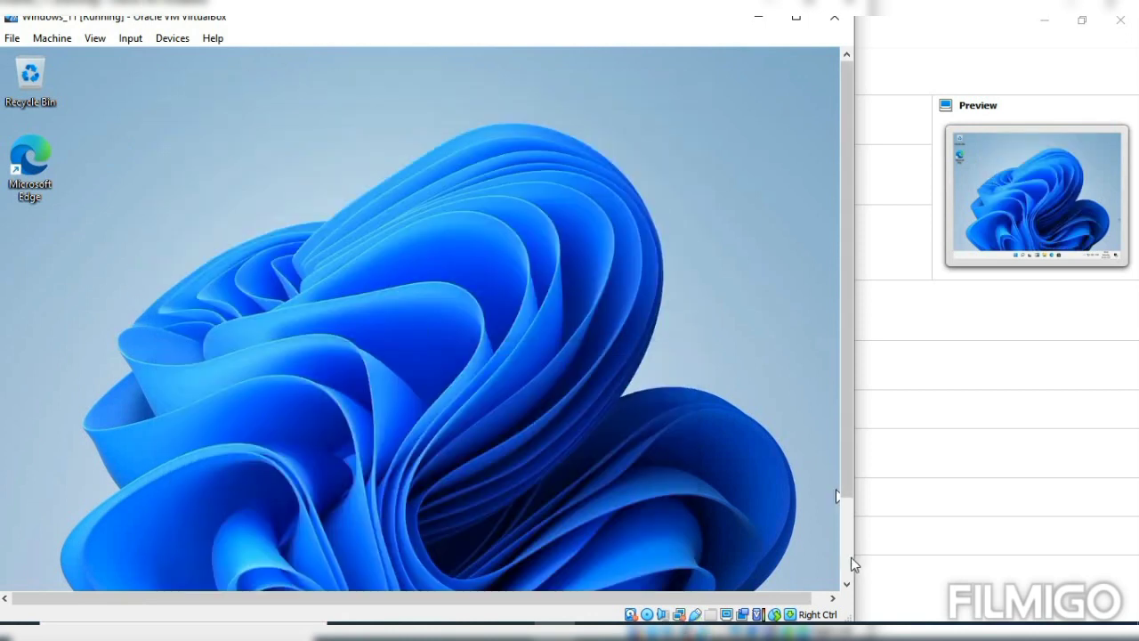
# Examine the taskbar and the Start menu's pinned and recommended items, and close the menu
pyautogui.click(846, 559)
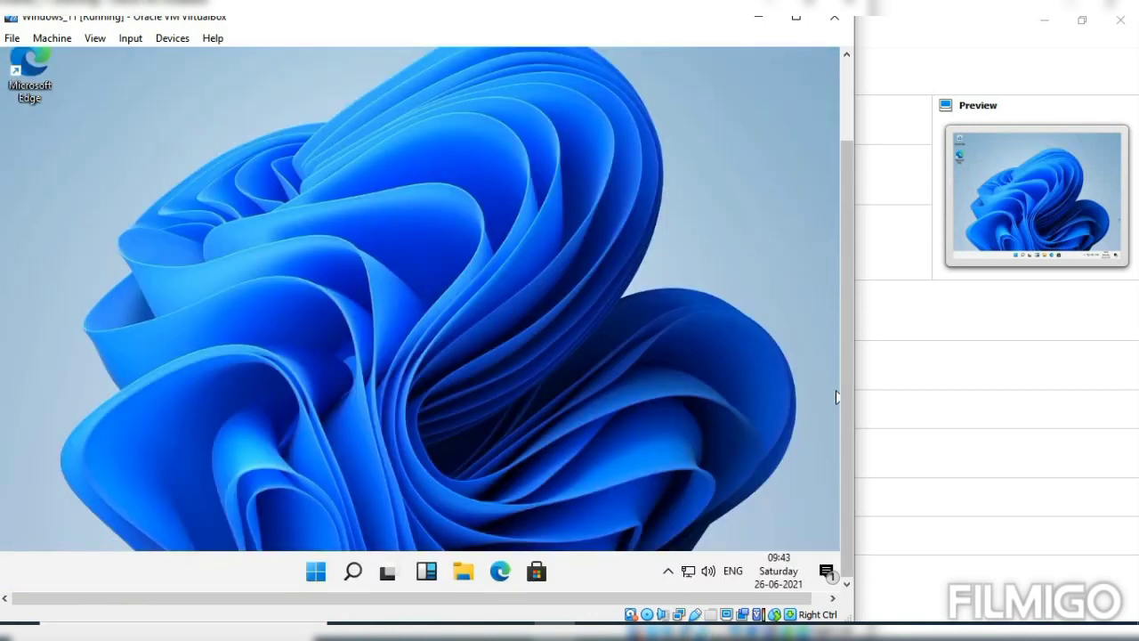
pyautogui.click(317, 572)
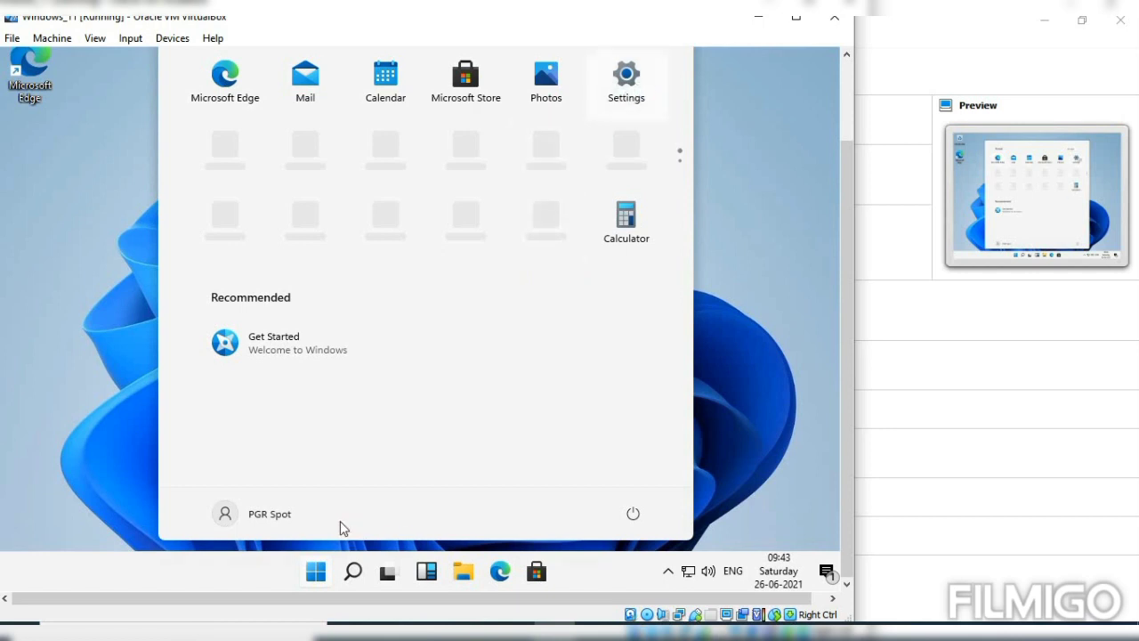
pyautogui.click(750, 369)
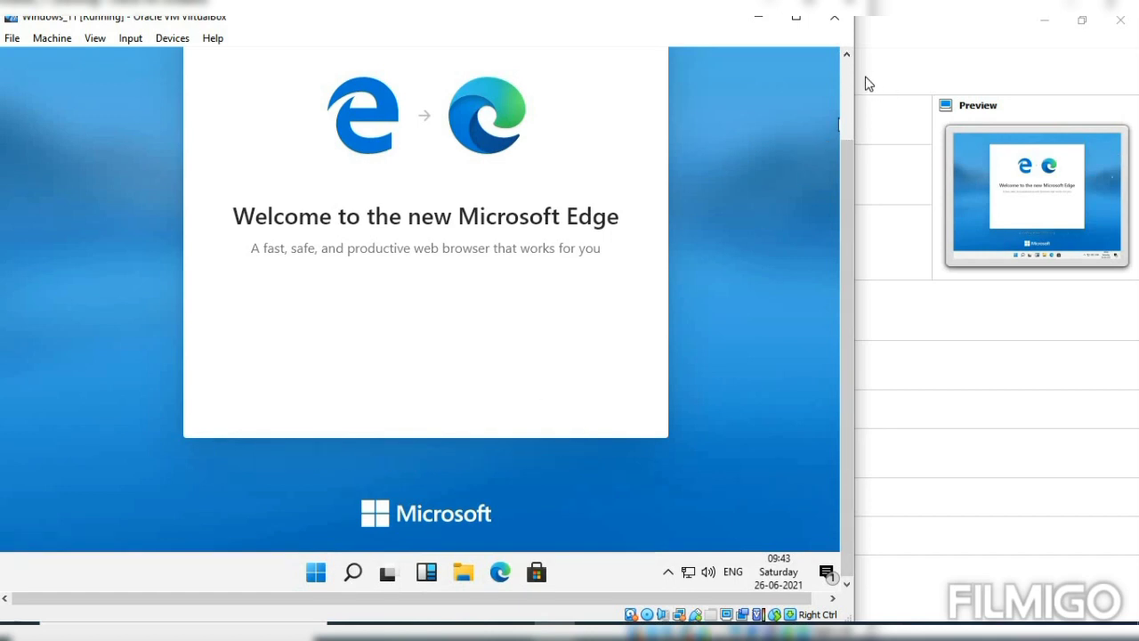
# Page through the Microsoft Edge welcome screens, complete the introduction, and close the new tab page setup without choosing a layout
pyautogui.click(847, 64)
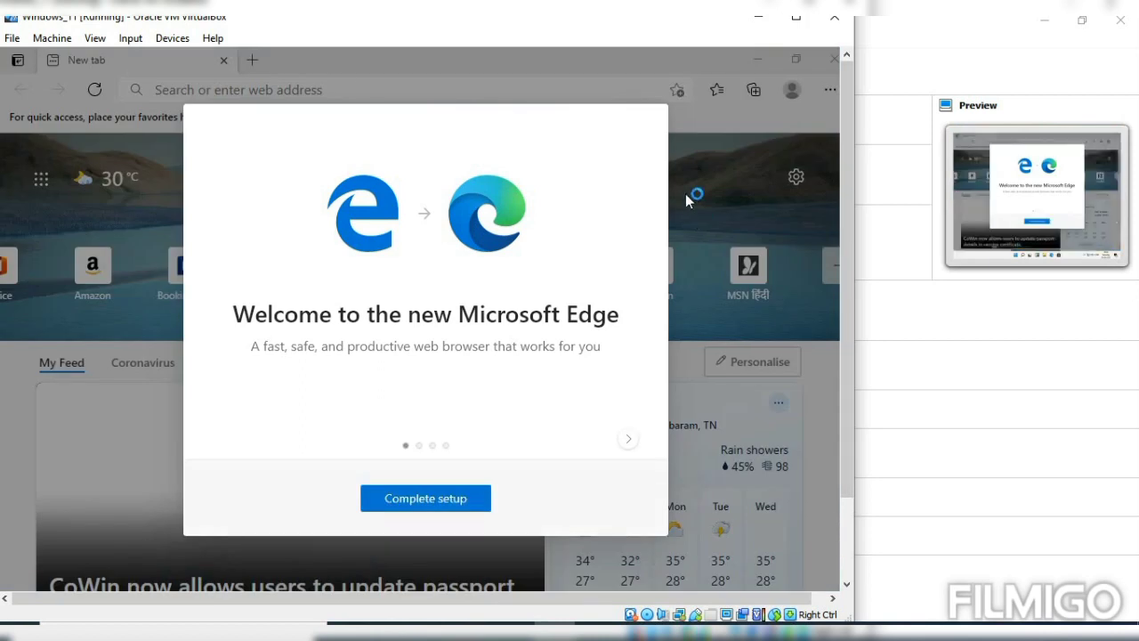
pyautogui.click(629, 442)
pyautogui.click(628, 442)
pyautogui.click(629, 442)
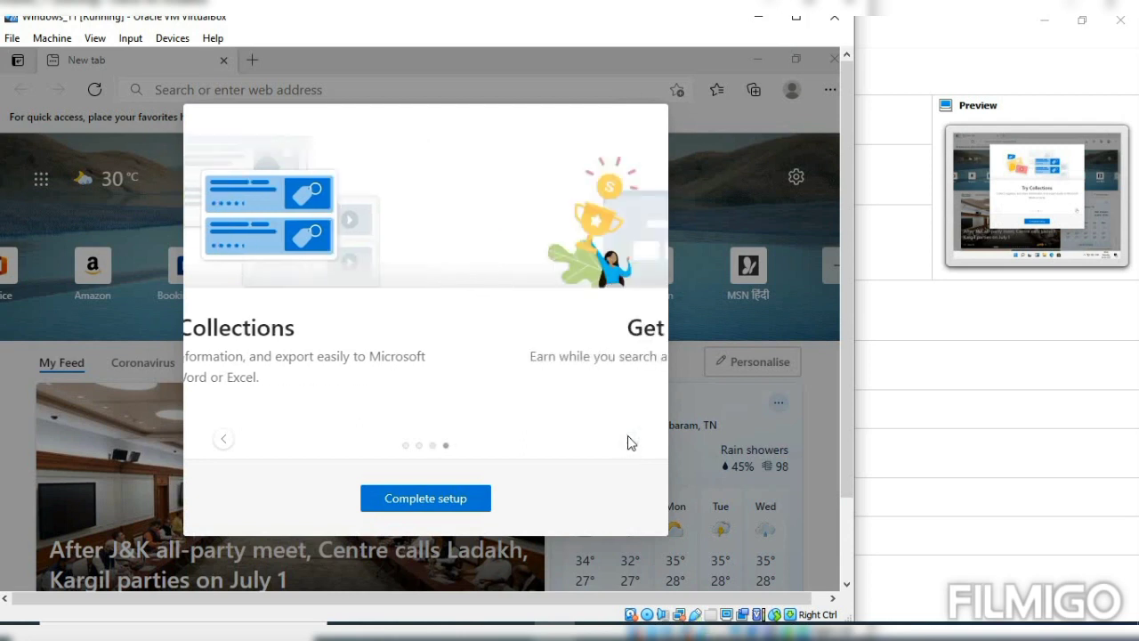
pyautogui.click(422, 499)
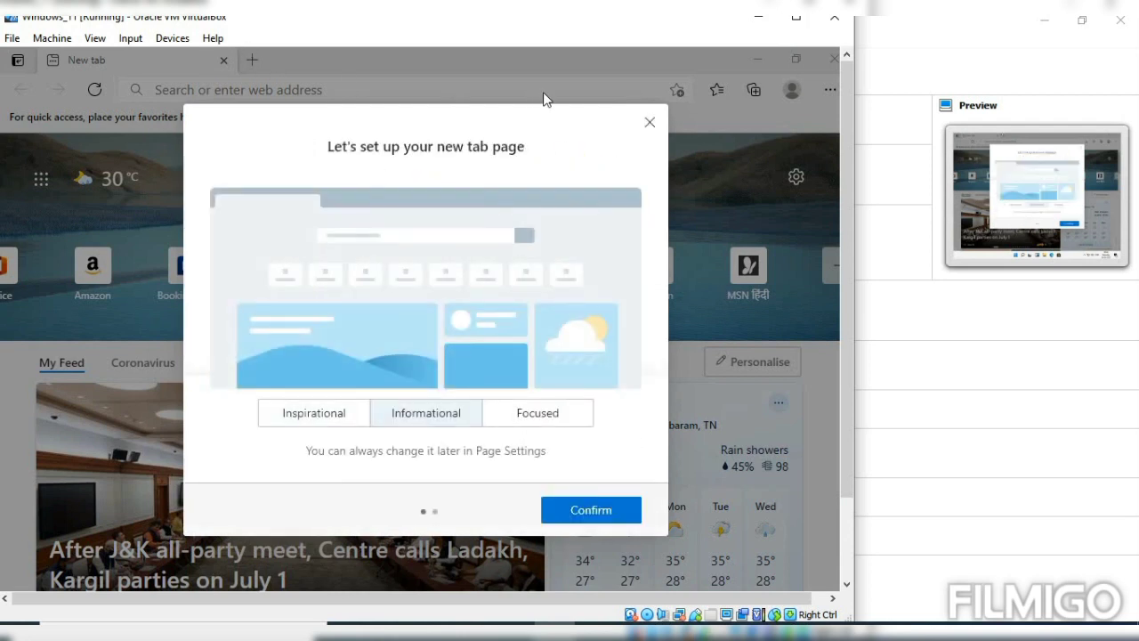
pyautogui.click(650, 122)
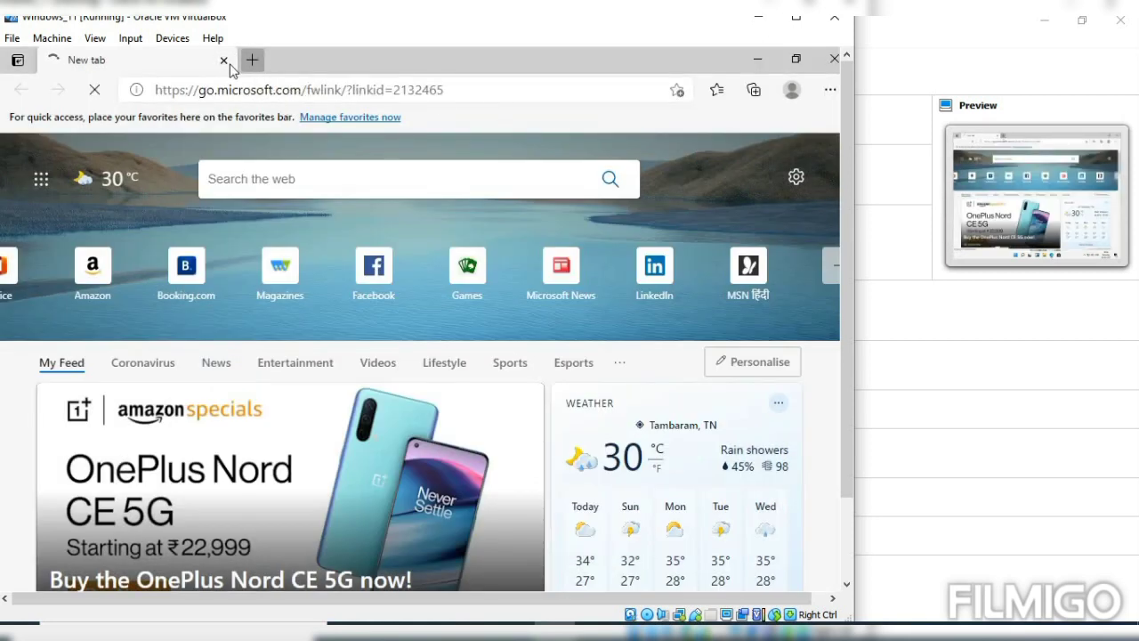
# Minimize Edge with an additional new tab open and bring up Windows search
pyautogui.click(252, 60)
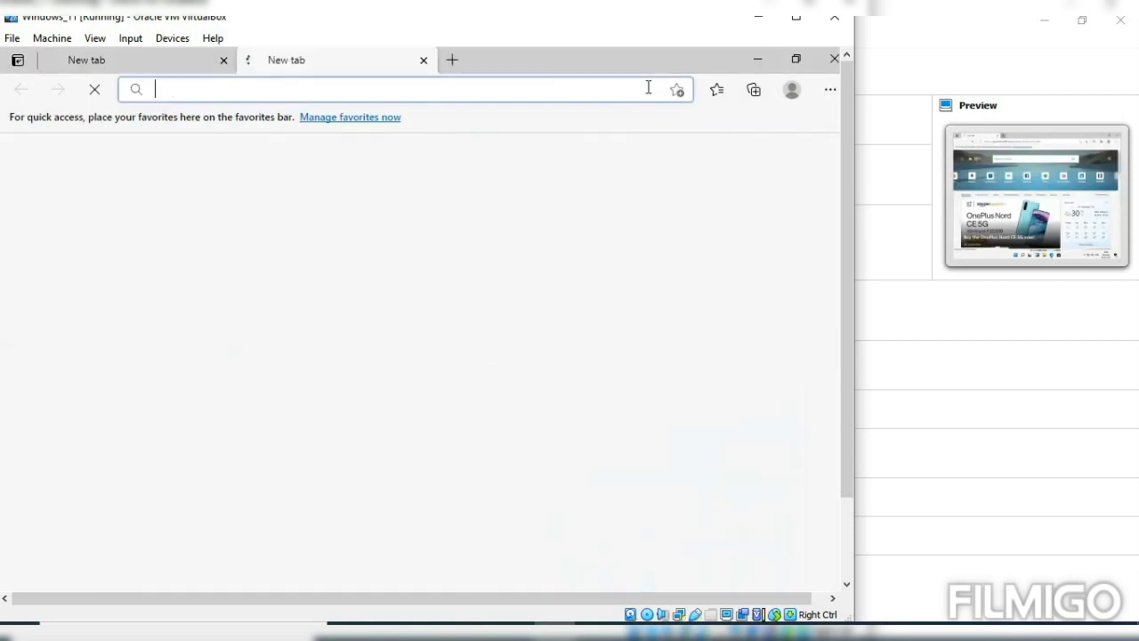
pyautogui.click(763, 59)
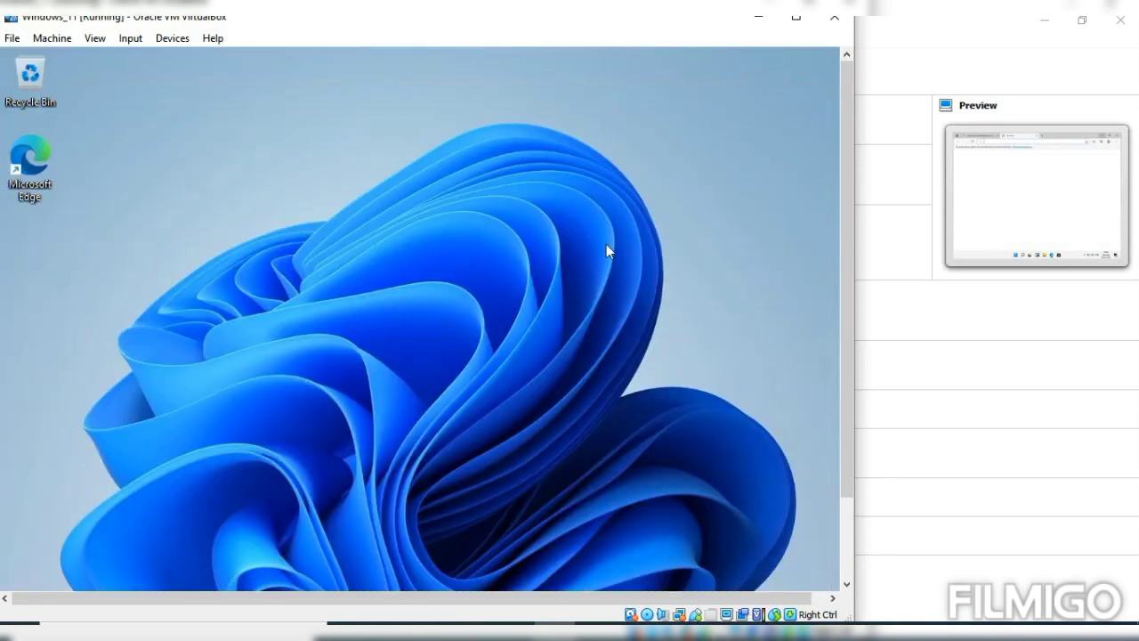
pyautogui.click(847, 535)
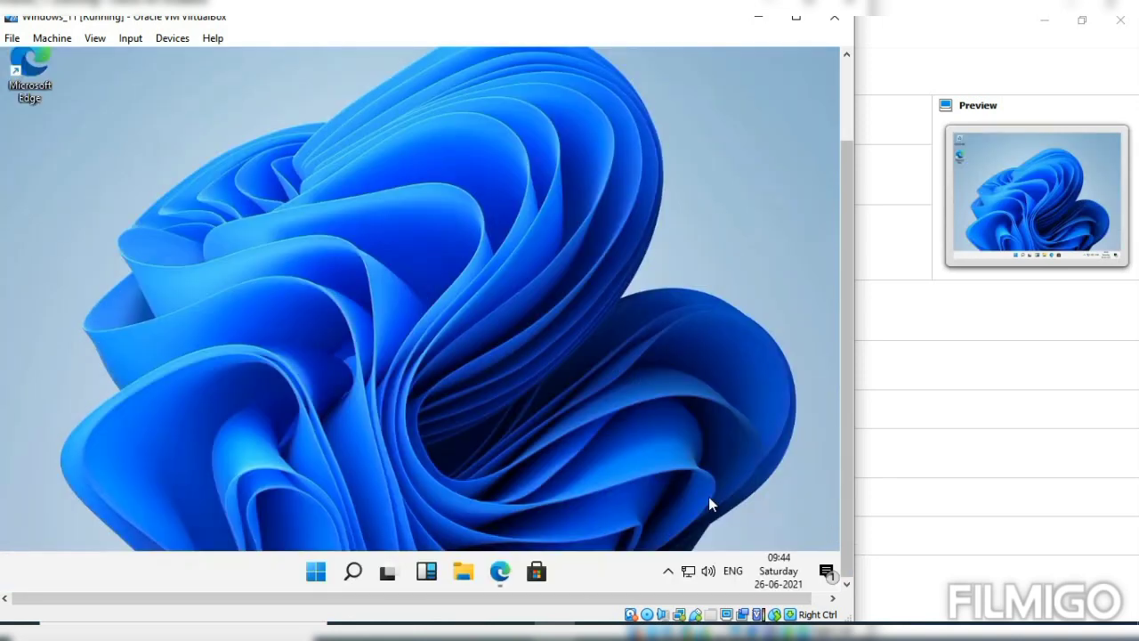
pyautogui.click(354, 576)
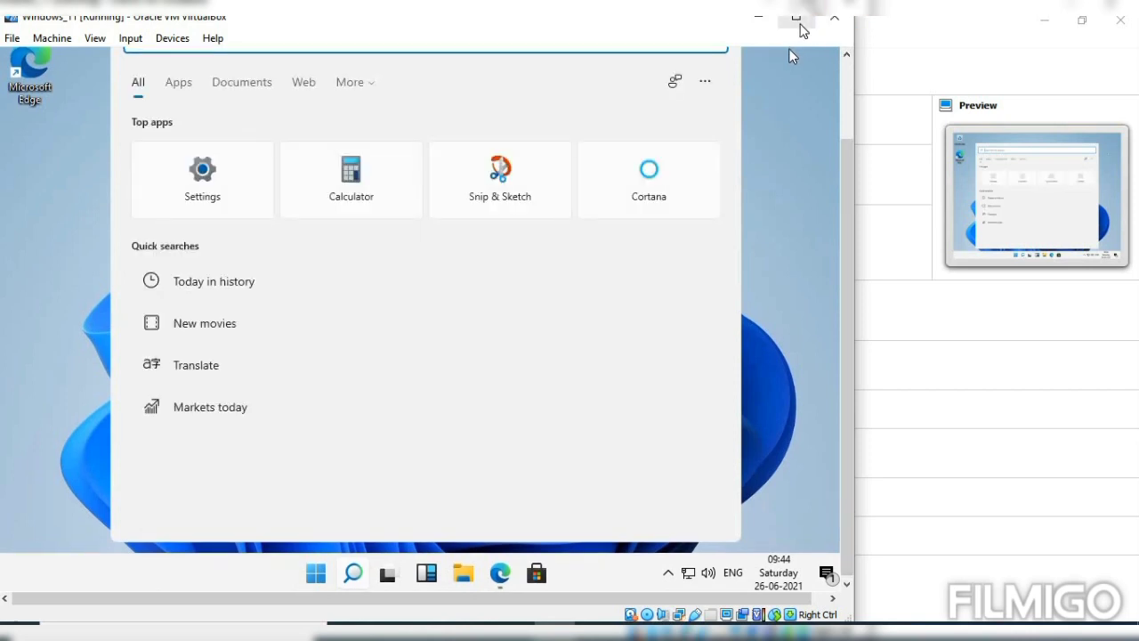
# Maximize the virtual machine window and switch it to full-screen mode
pyautogui.click(799, 25)
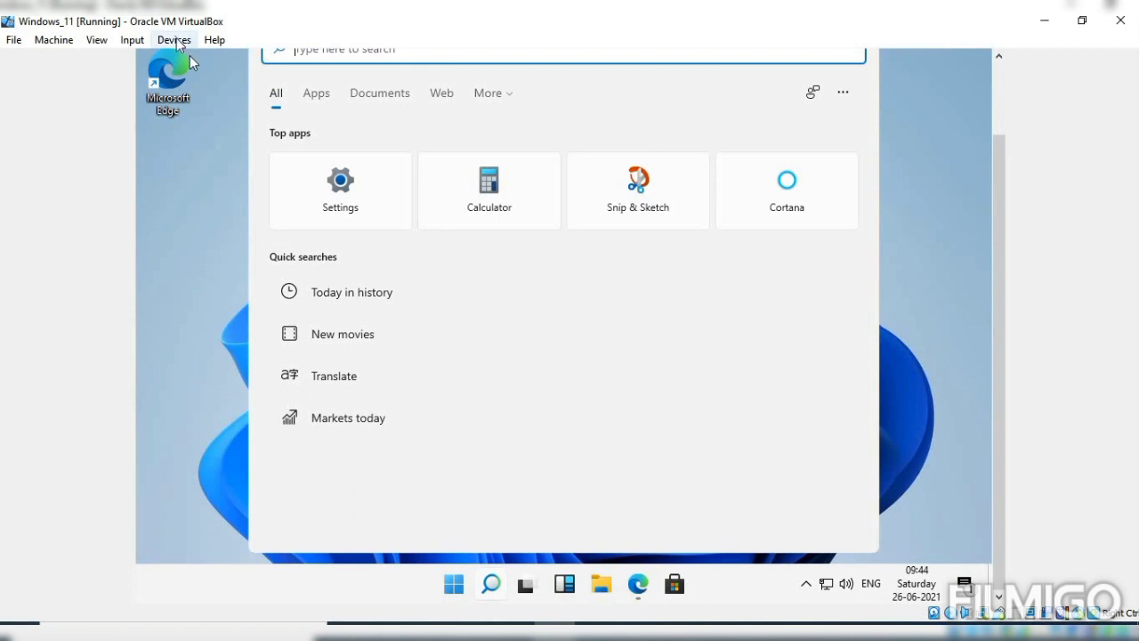
pyautogui.click(102, 44)
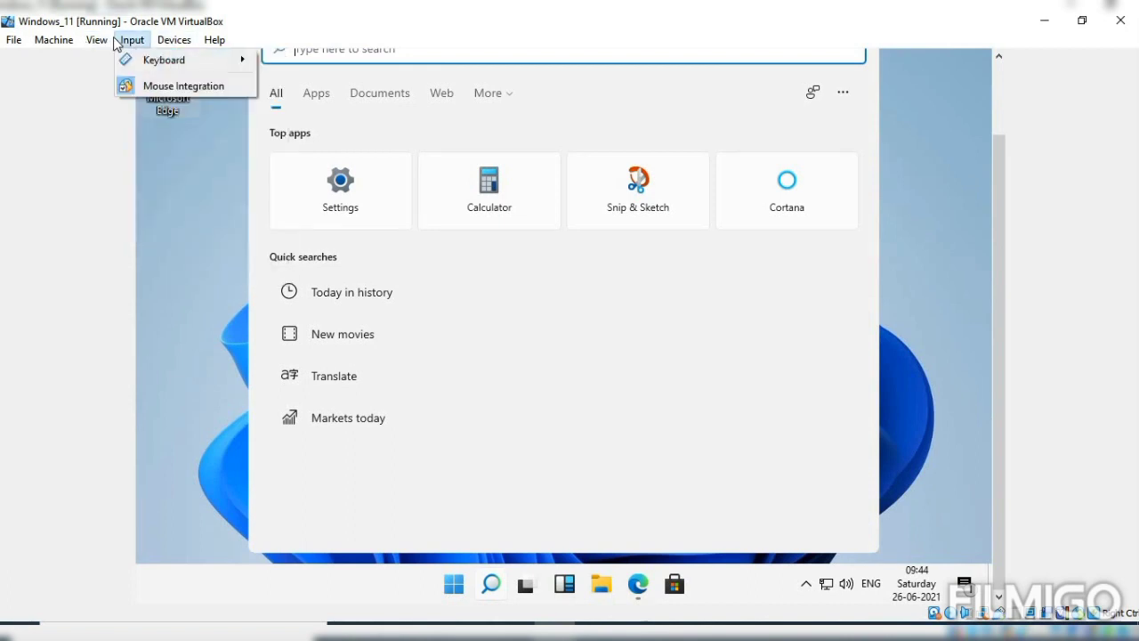
pyautogui.click(112, 61)
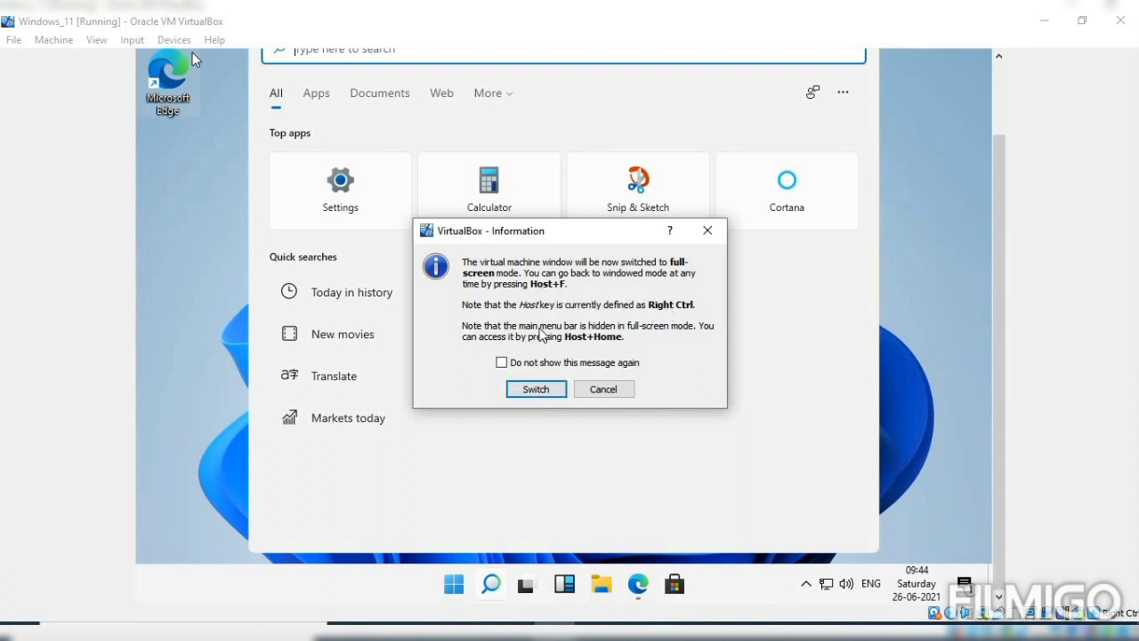
pyautogui.click(534, 391)
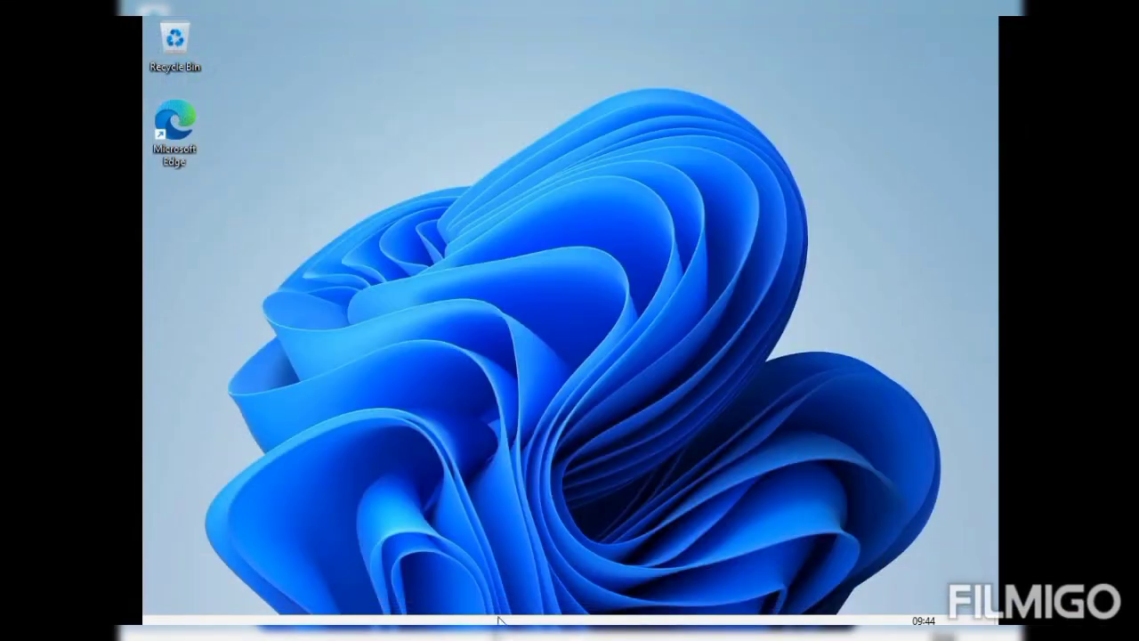
# Search Windows for cmd and open Command Prompt
pyautogui.click(500, 623)
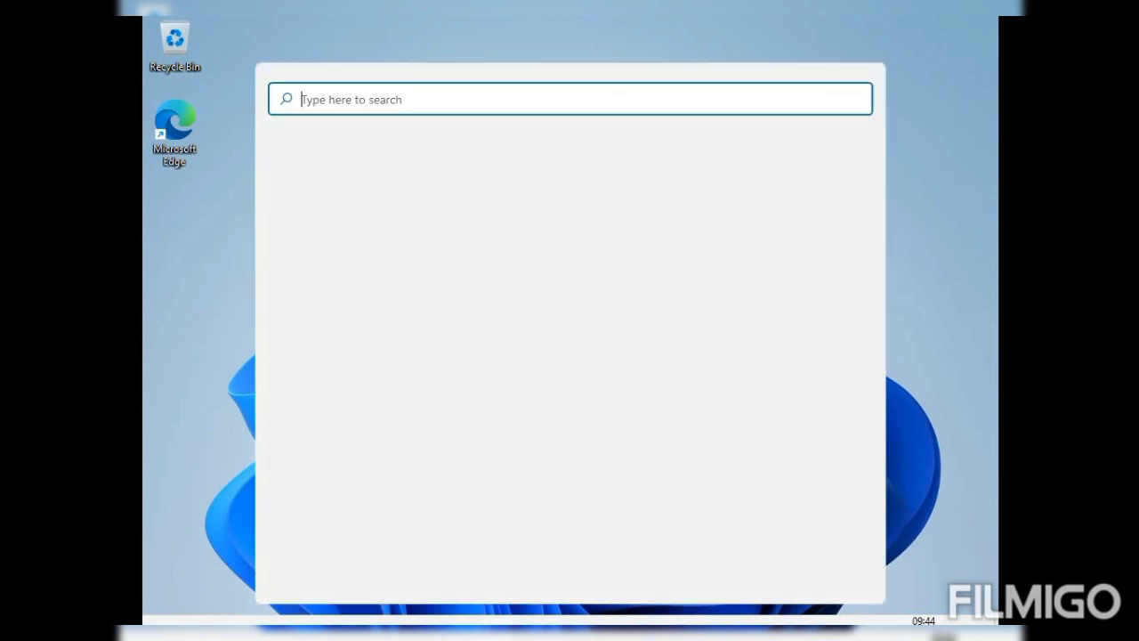
pyautogui.write('cmd')
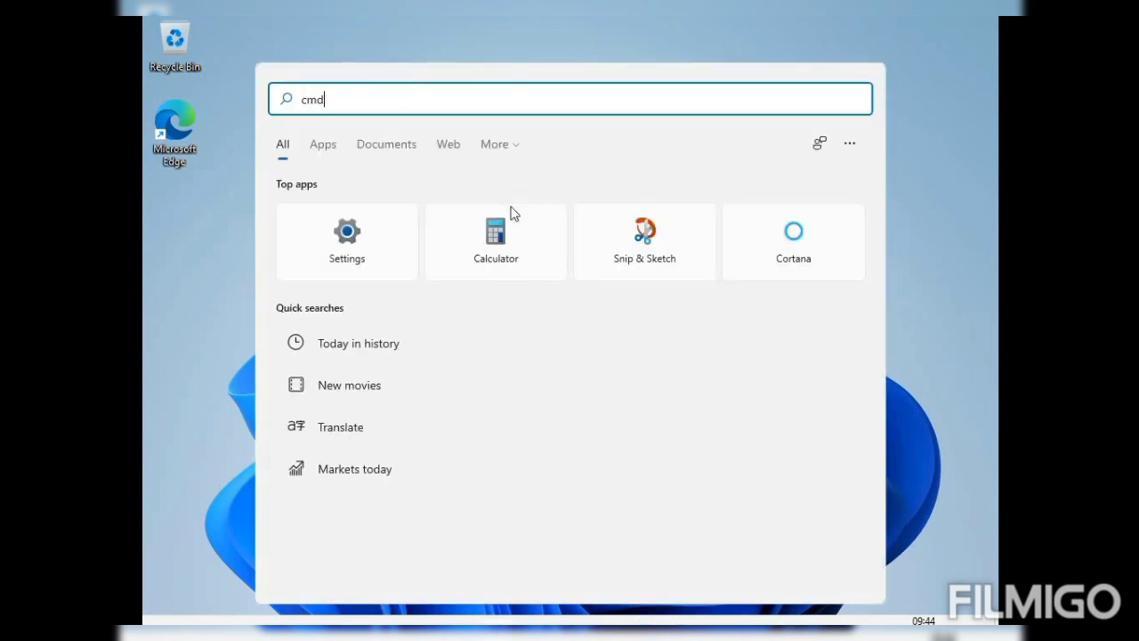
pyautogui.press('Return')
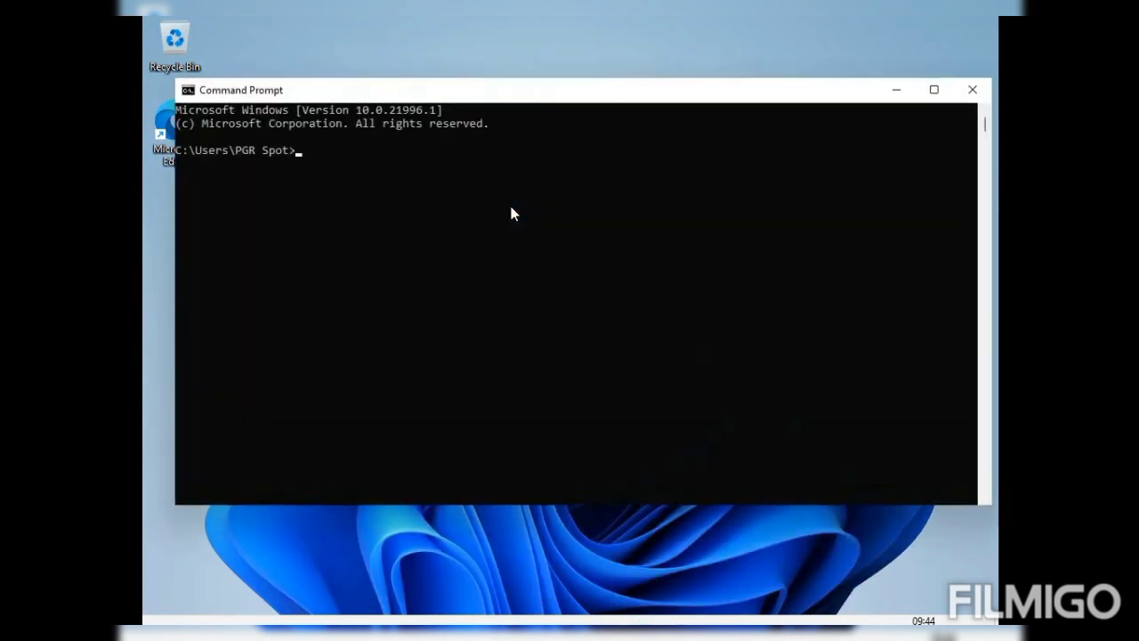
# Run hostname and ipconfig in Command Prompt to check the computer name and network configuration
pyautogui.write('hostname')
pyautogui.press('Return')
pyautogui.press('Return')
pyautogui.press('Return')
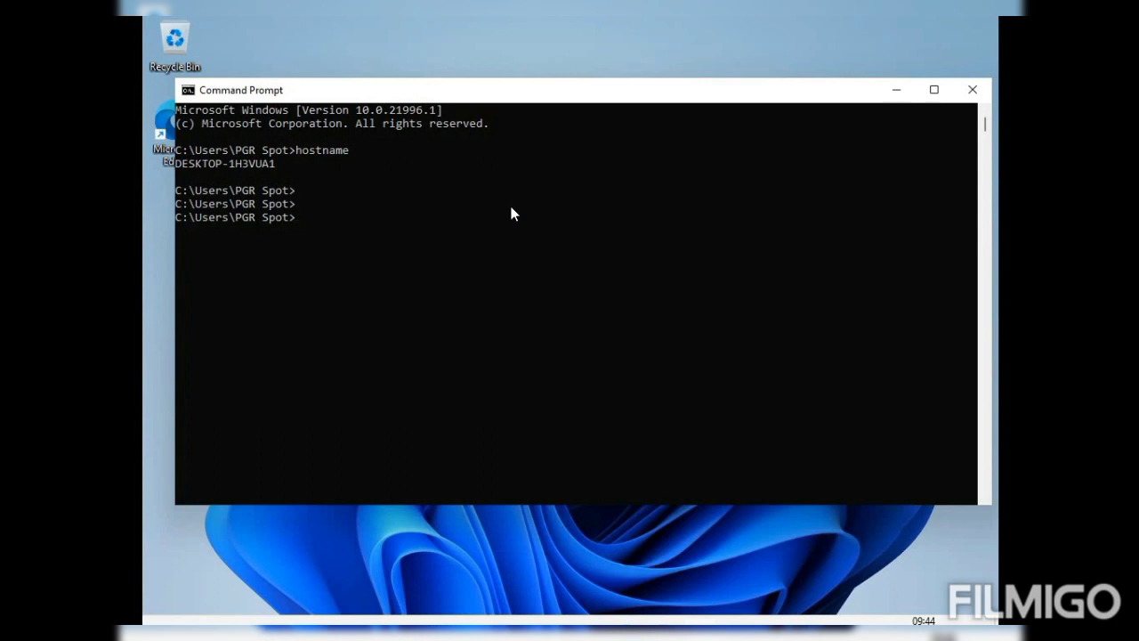
pyautogui.write('ipconfig')
pyautogui.press('Return')
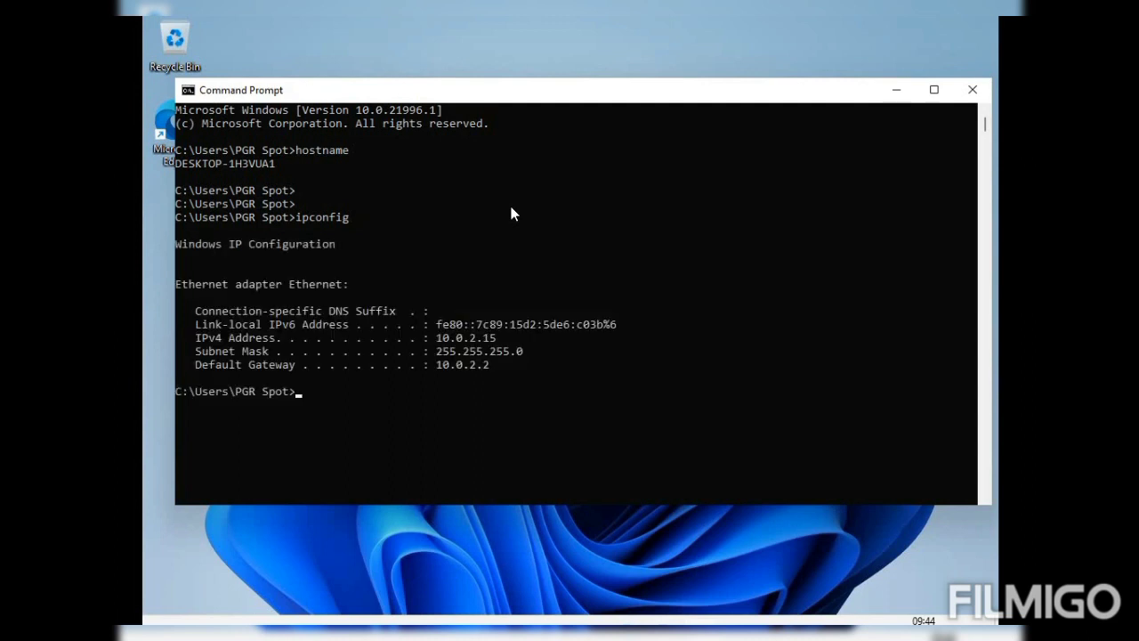
pyautogui.press('Return')
pyautogui.press('Return')
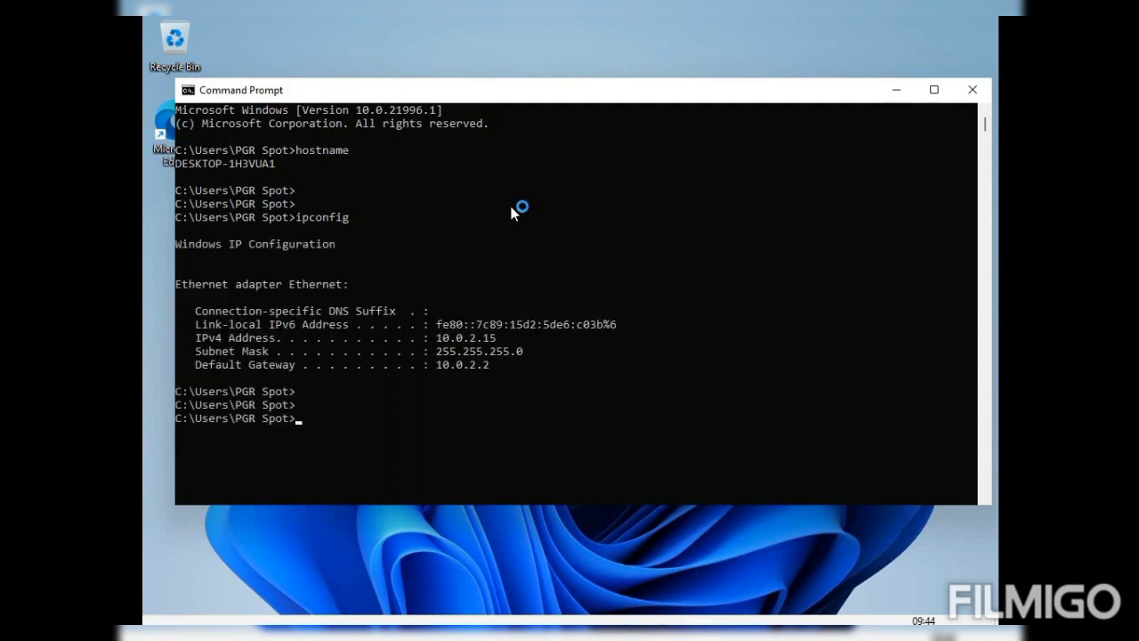
pyautogui.press('Up')
pyautogui.press('Up')
pyautogui.press('BackSpace')
pyautogui.press('BackSpace')
pyautogui.press('BackSpace')
pyautogui.press('BackSpace')
pyautogui.press('BackSpace')
pyautogui.press('BackSpace')
pyautogui.press('BackSpace')
pyautogui.write('t')
pyautogui.press('Return')
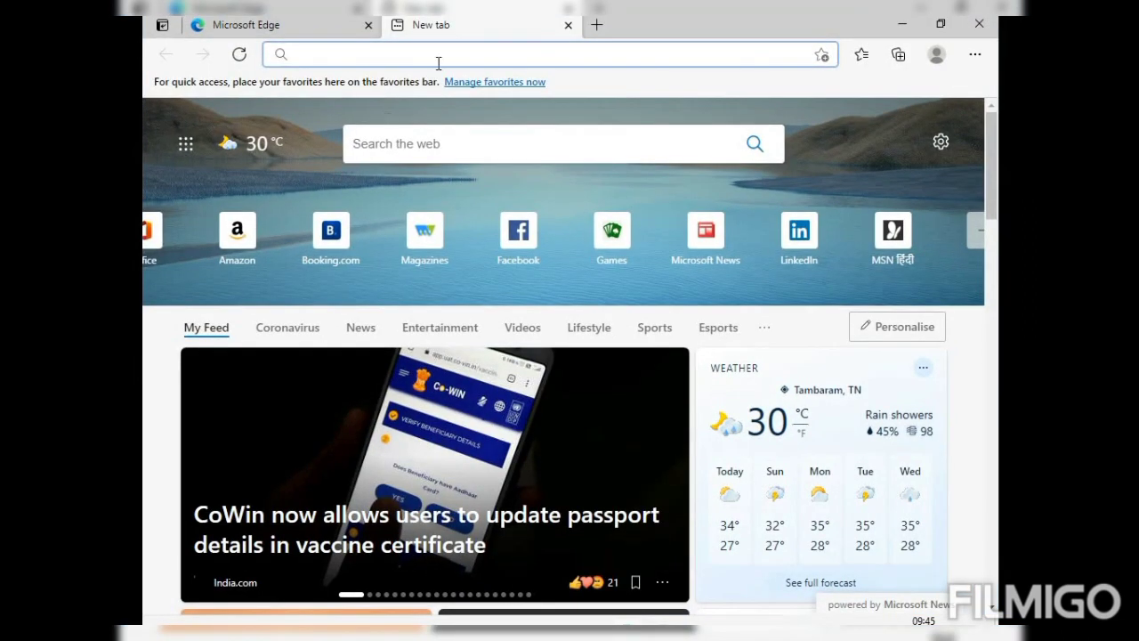
# Load bing.com in the new Edge tab to test internet access
pyautogui.write('bing')
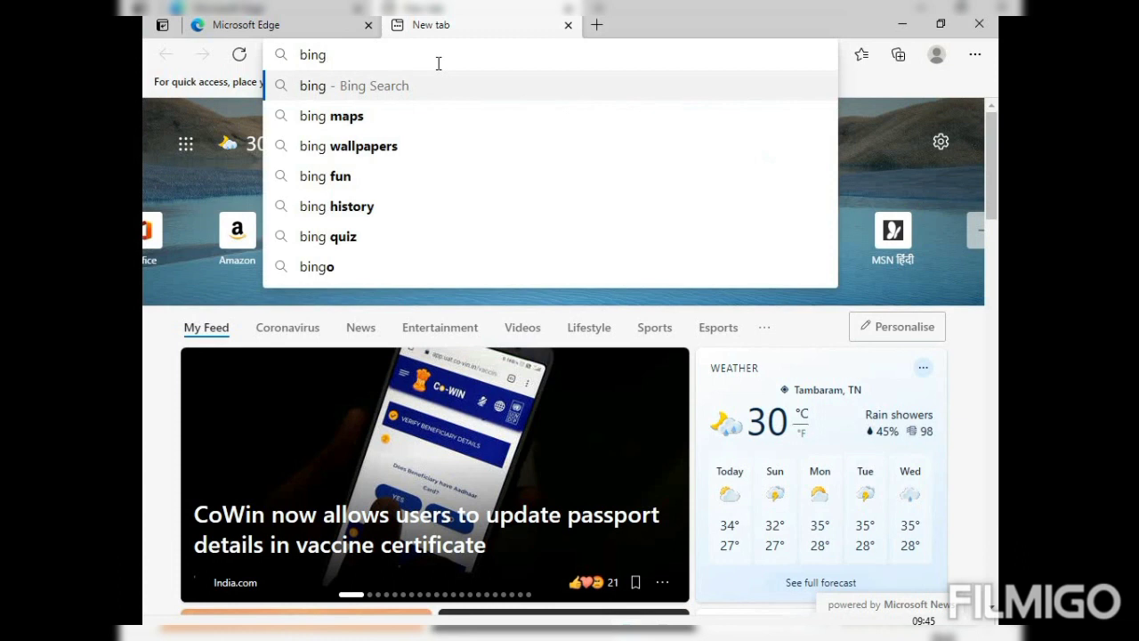
pyautogui.press('BackSpace')
pyautogui.press('BackSpace')
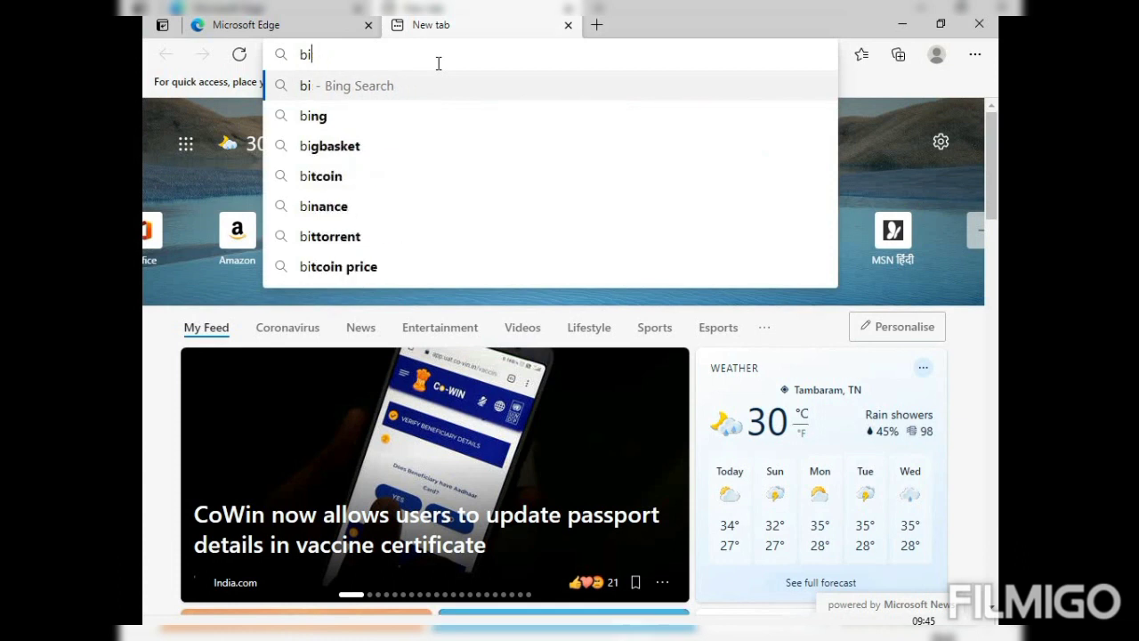
pyautogui.write('ng.com')
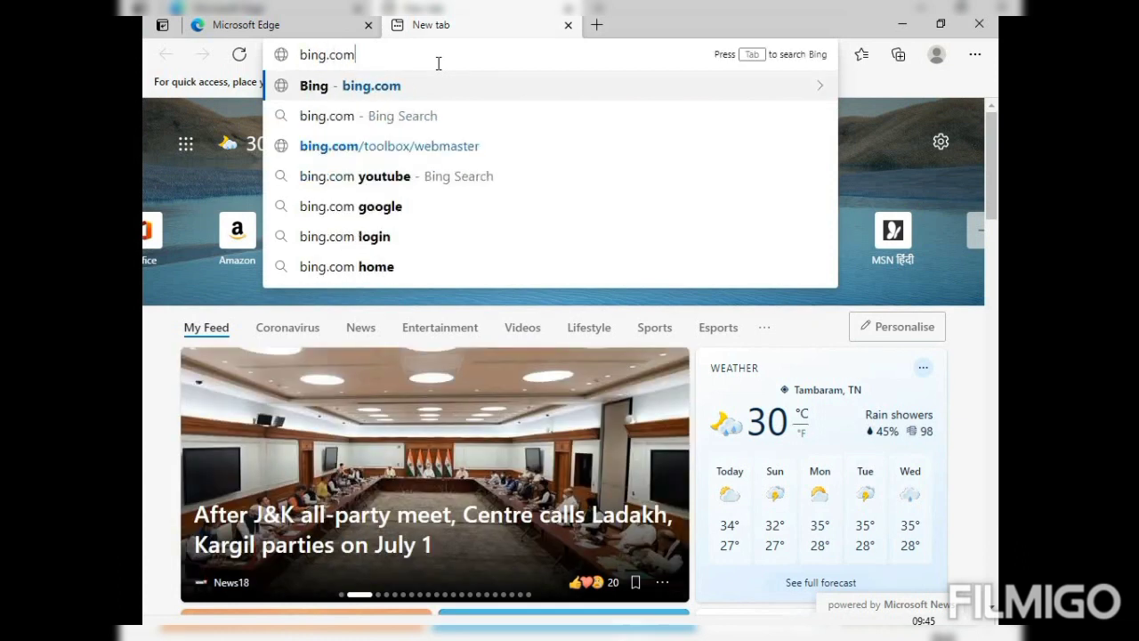
pyautogui.press('Return')
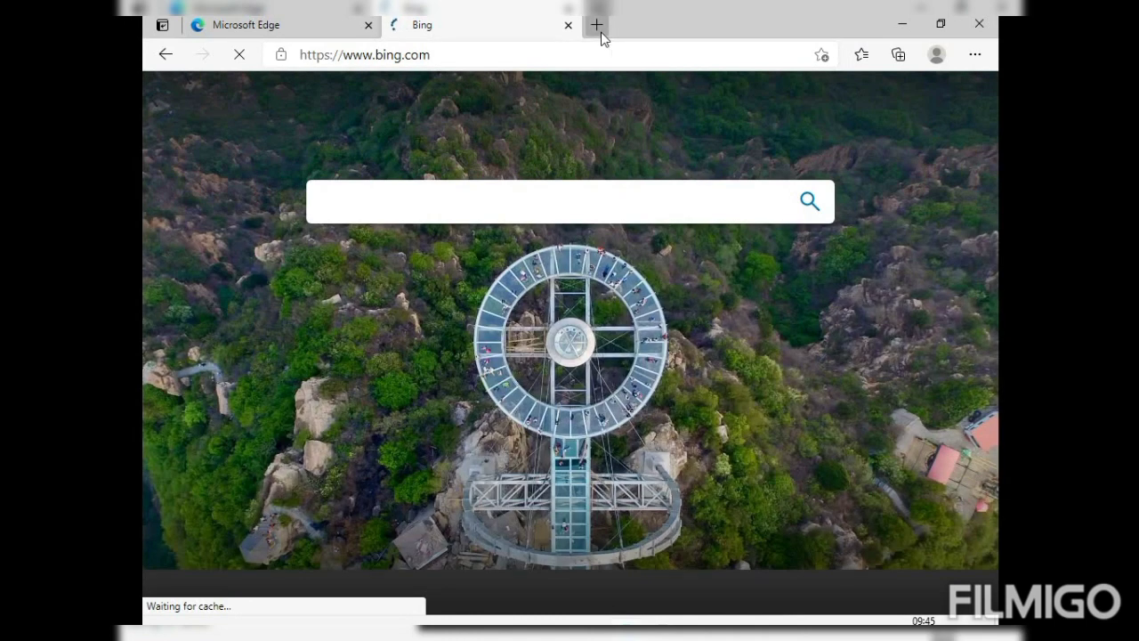
# Open another browser tab and enter the address networkspotin.blogspot.com
pyautogui.click(598, 28)
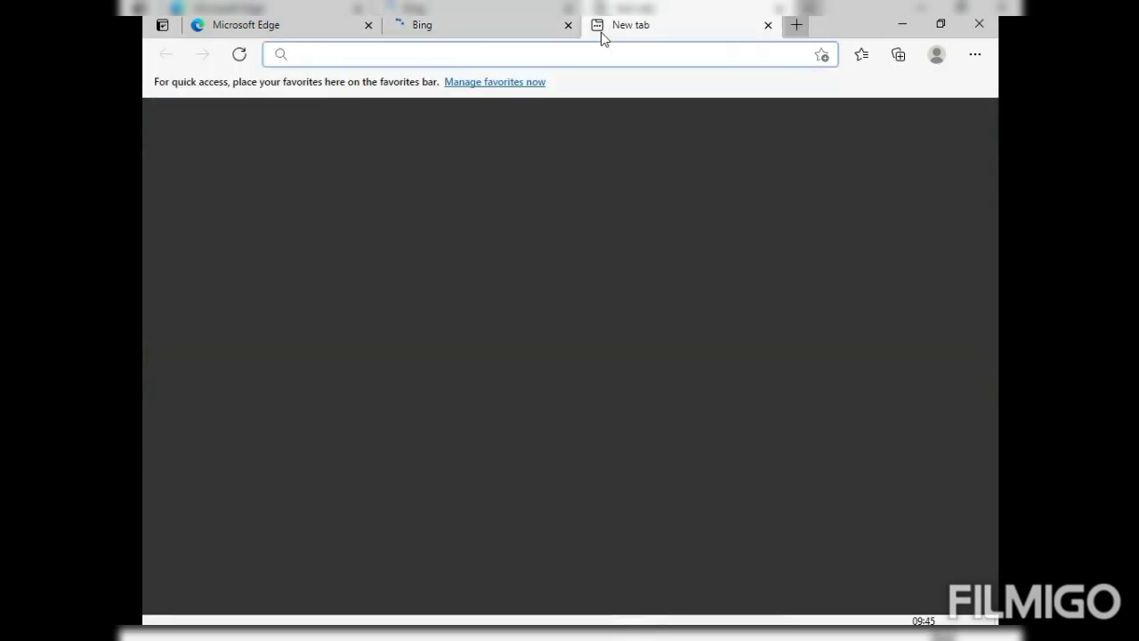
pyautogui.write('networkspotin.blogspot.com')
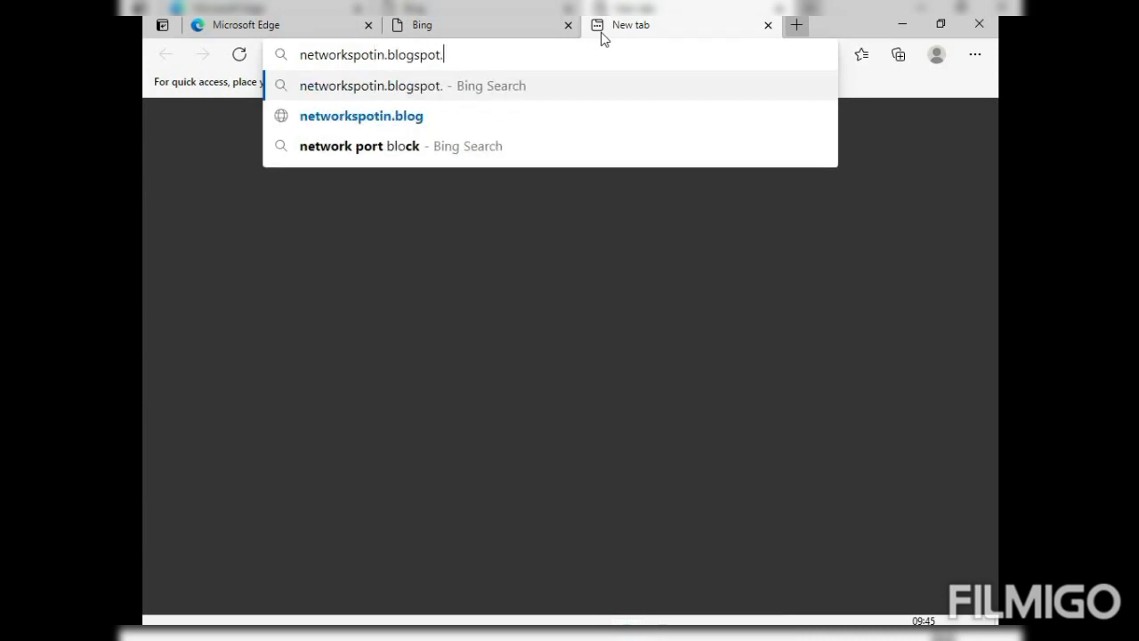